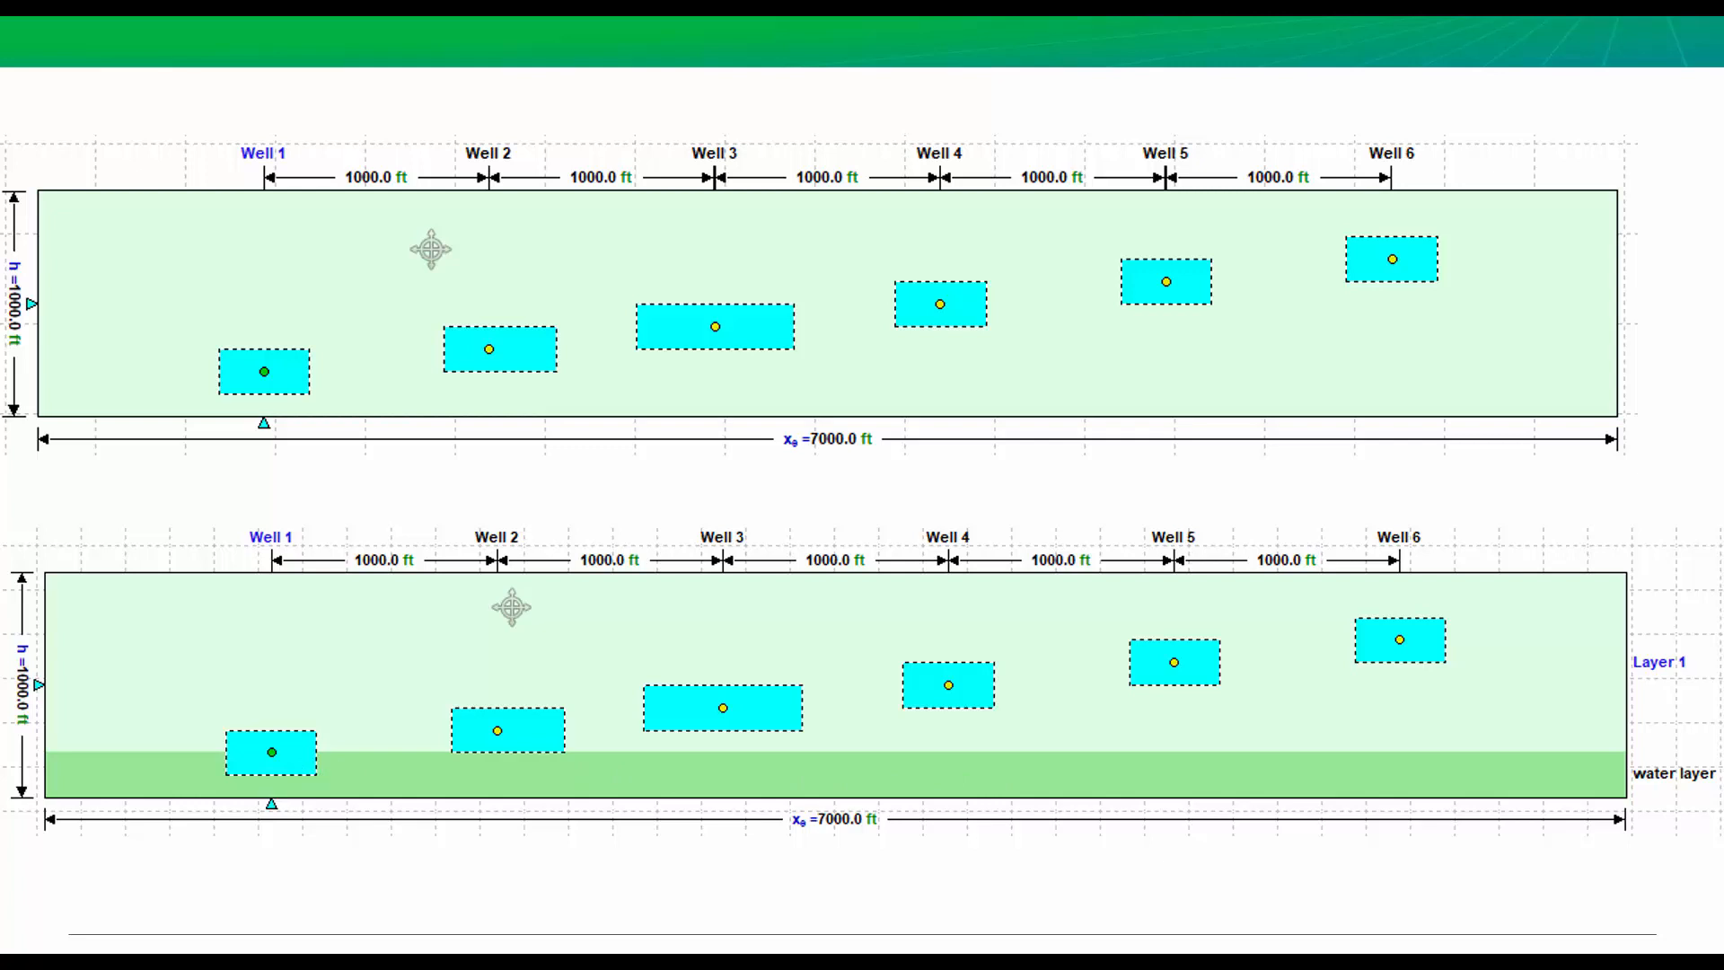
{"action": "key", "text": "Right"}
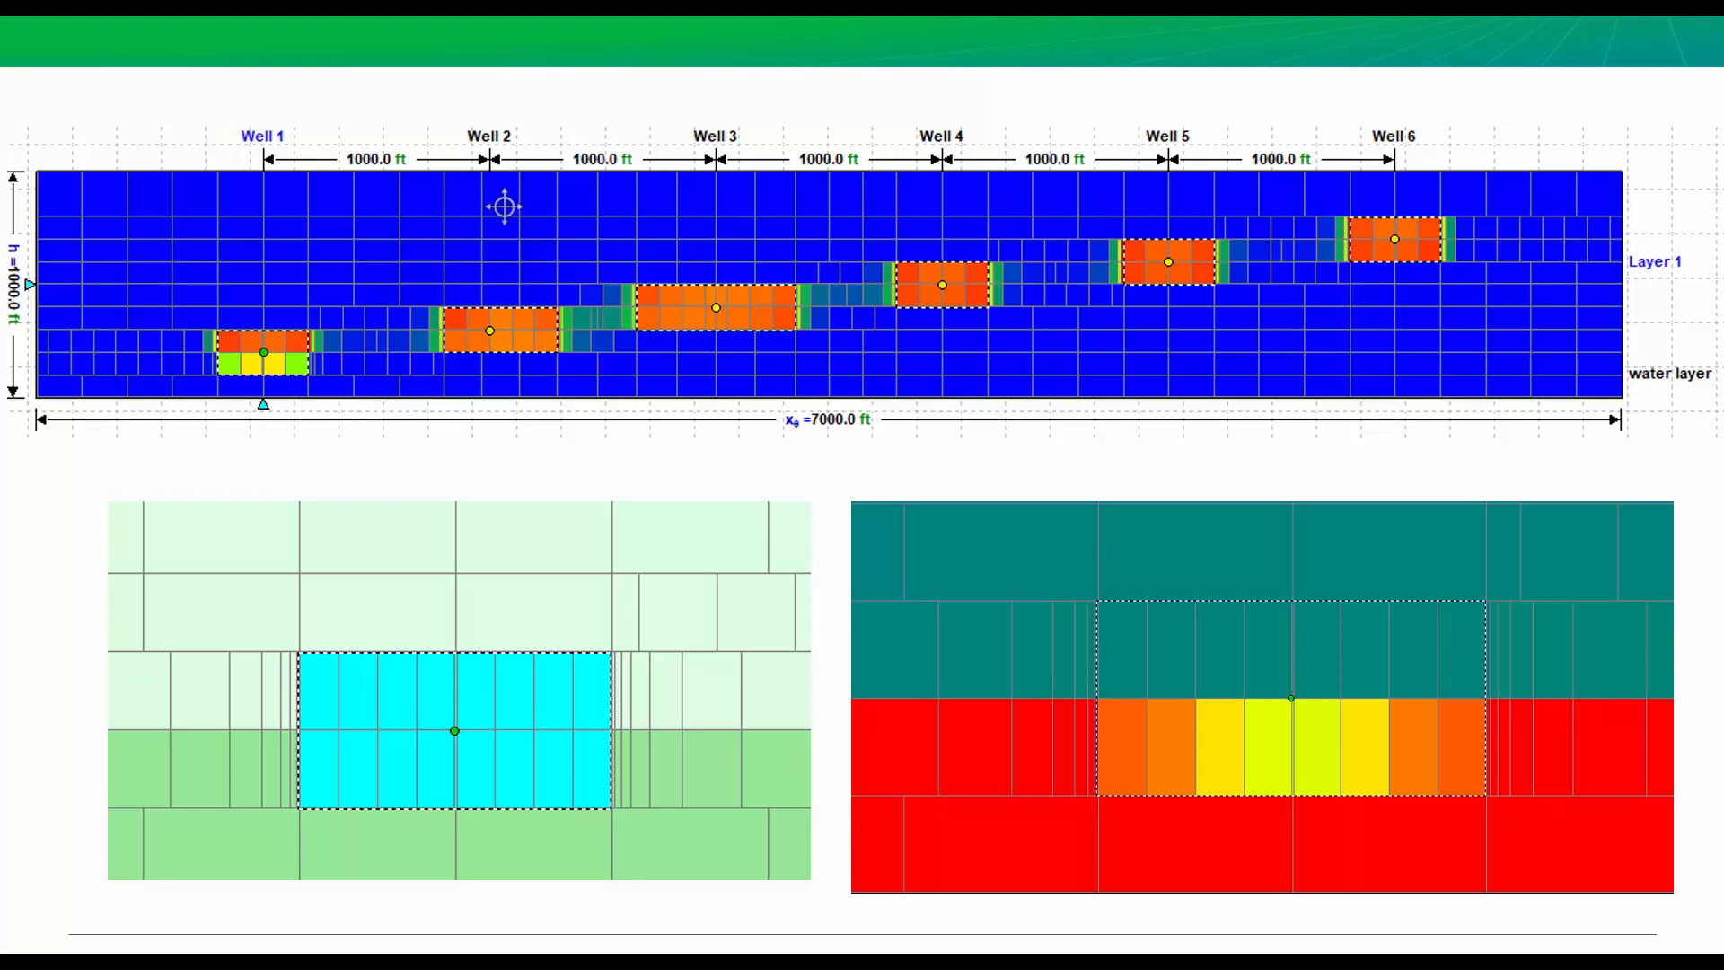
{"action": "key", "text": "Right"}
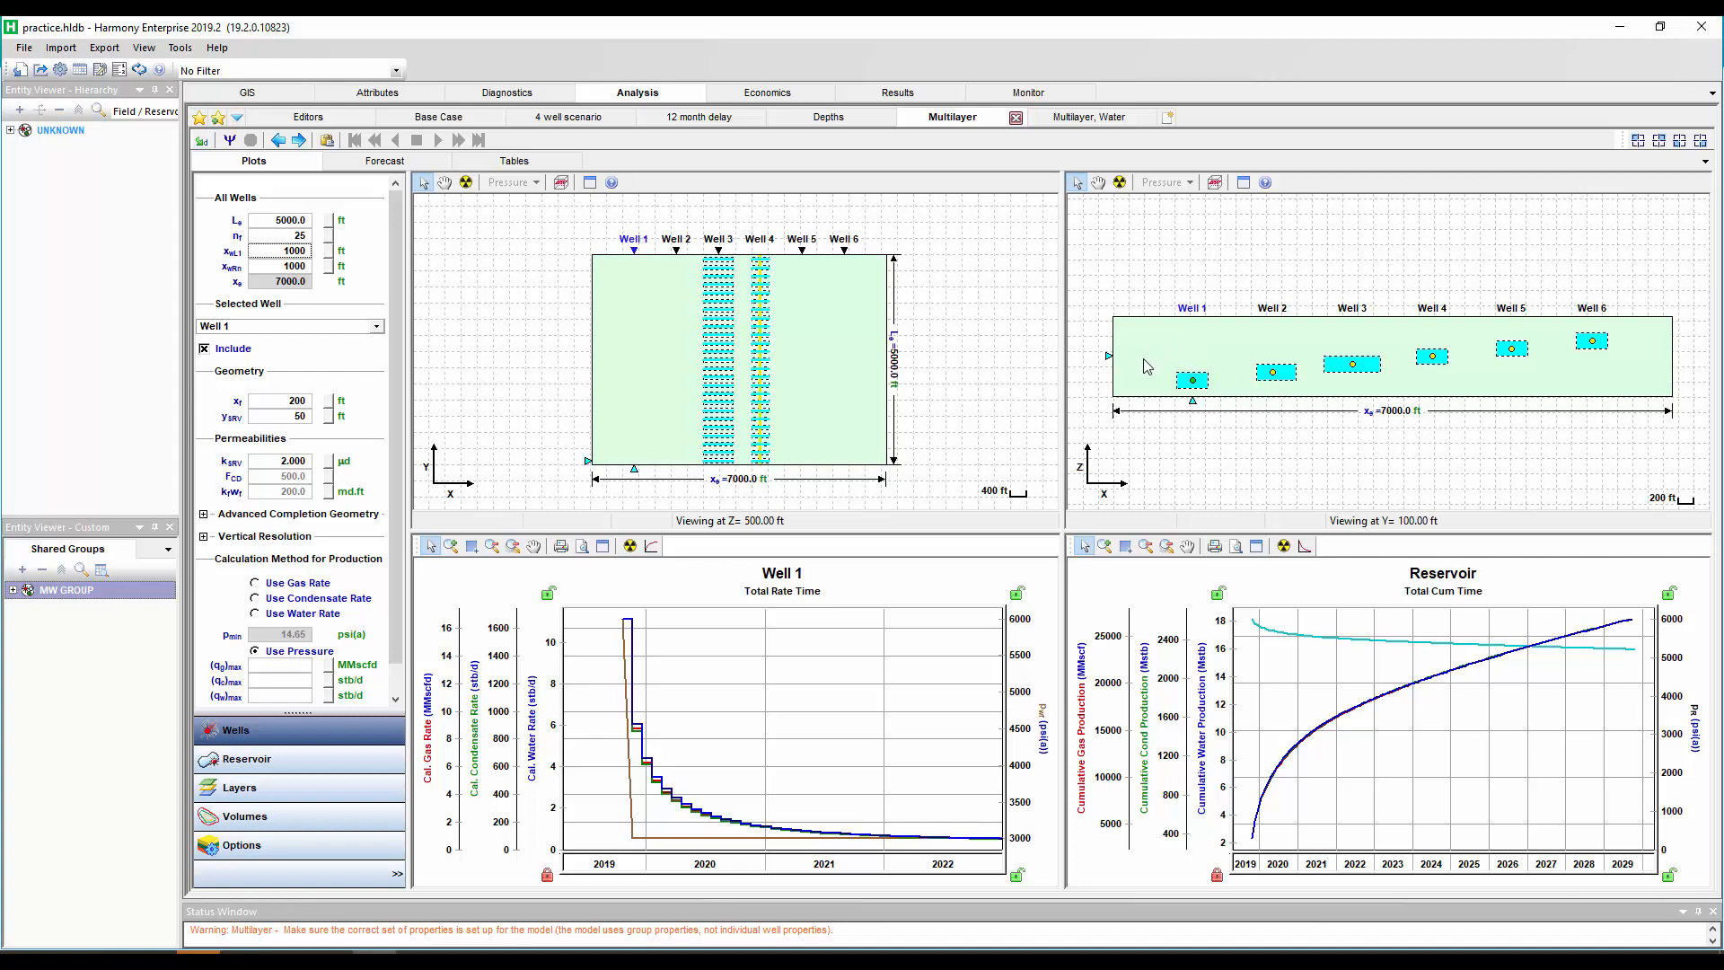
Synthesize the Multilayer model and show the grid cells on the reservoir schematics, with several wells visible in the XZ cross-section.
{"action": "left_click", "coordinate": [229, 140]}
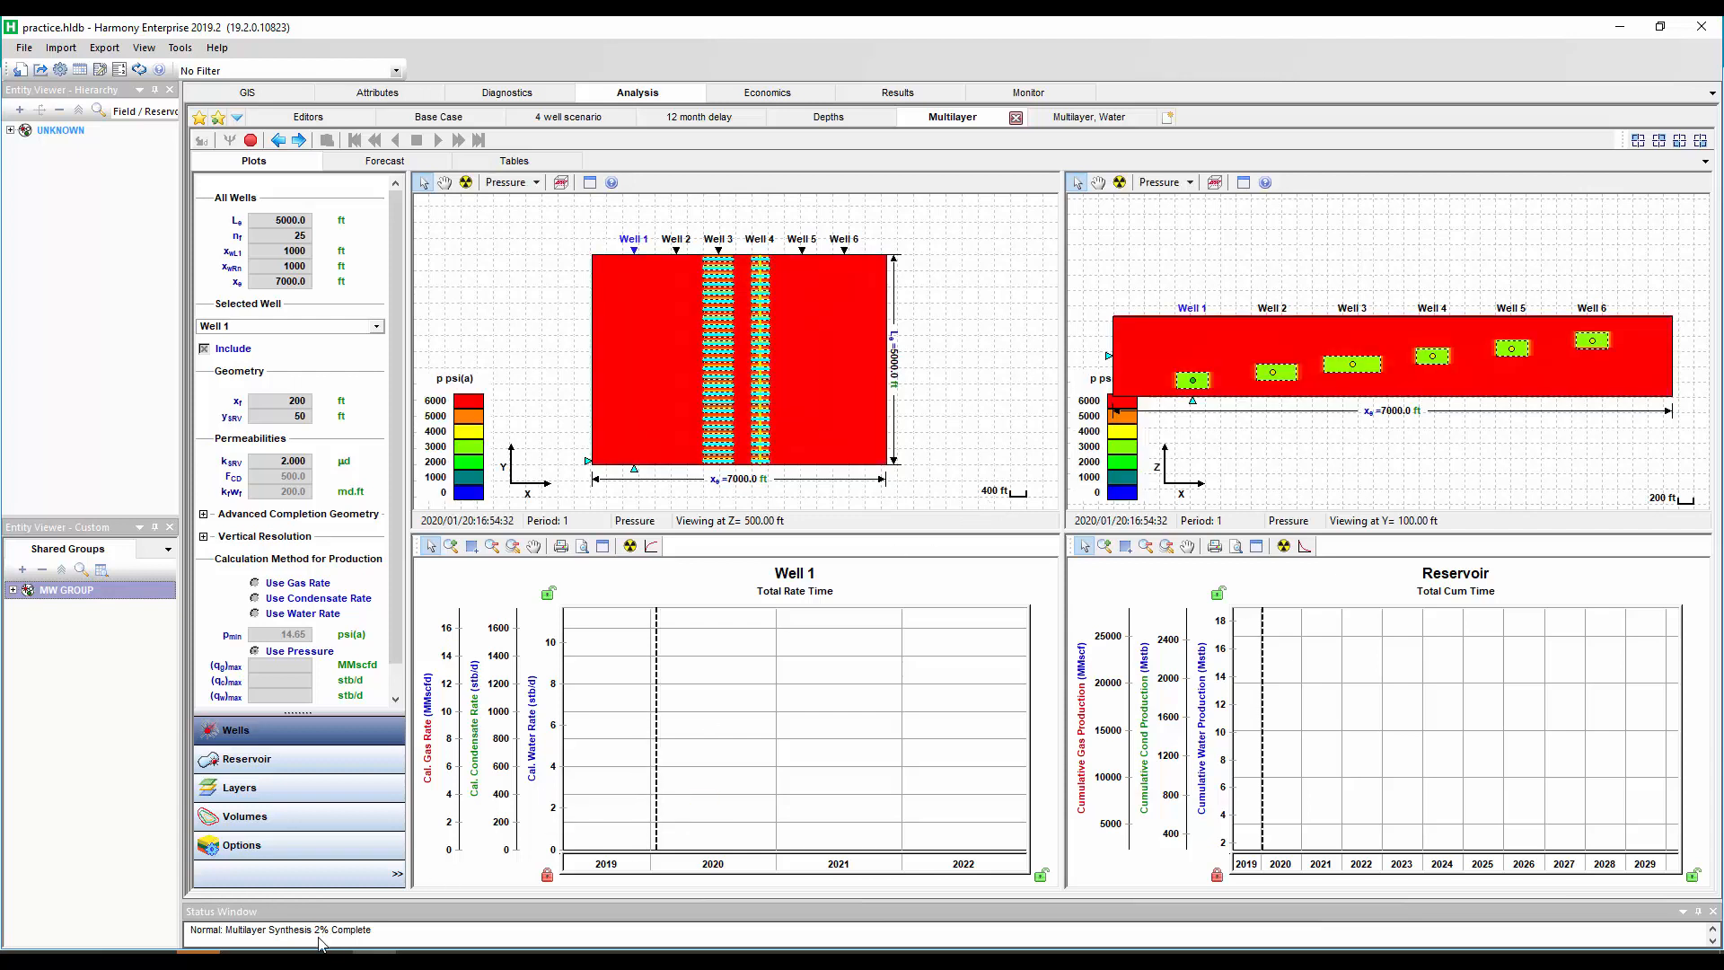
{"action": "right_click", "coordinate": [1233, 365]}
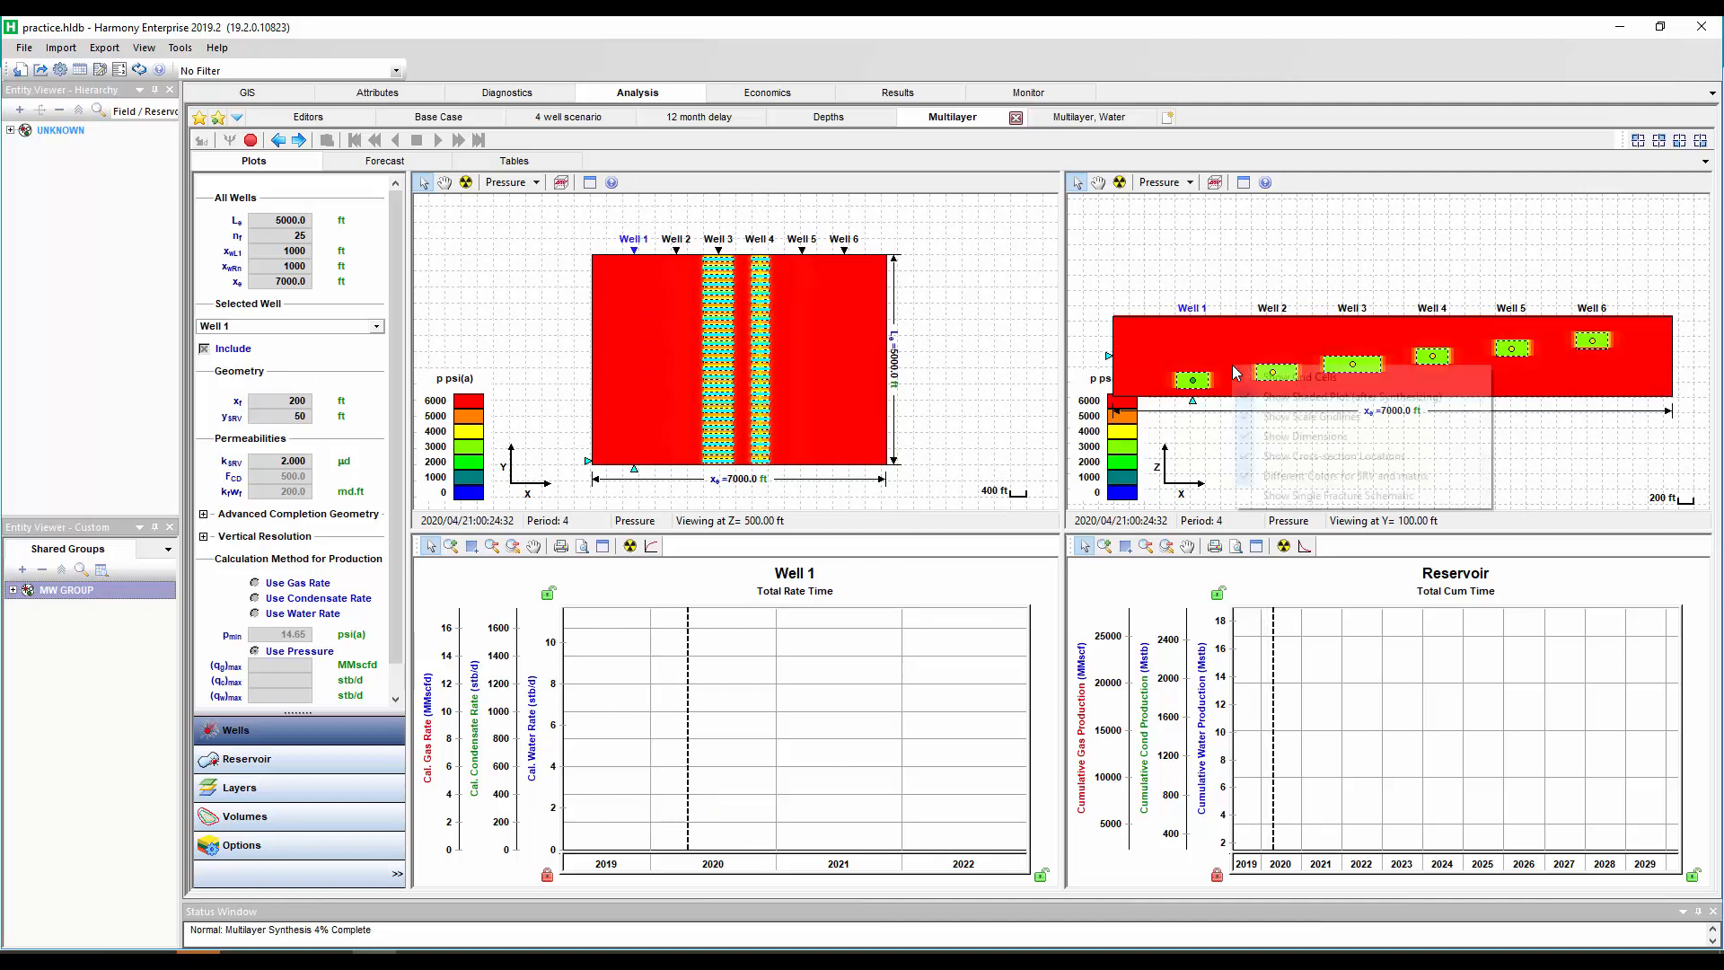
{"action": "left_click", "coordinate": [1269, 378]}
{"action": "scroll", "coordinate": [1230, 382], "scroll_direction": "up", "scroll_amount": 5}
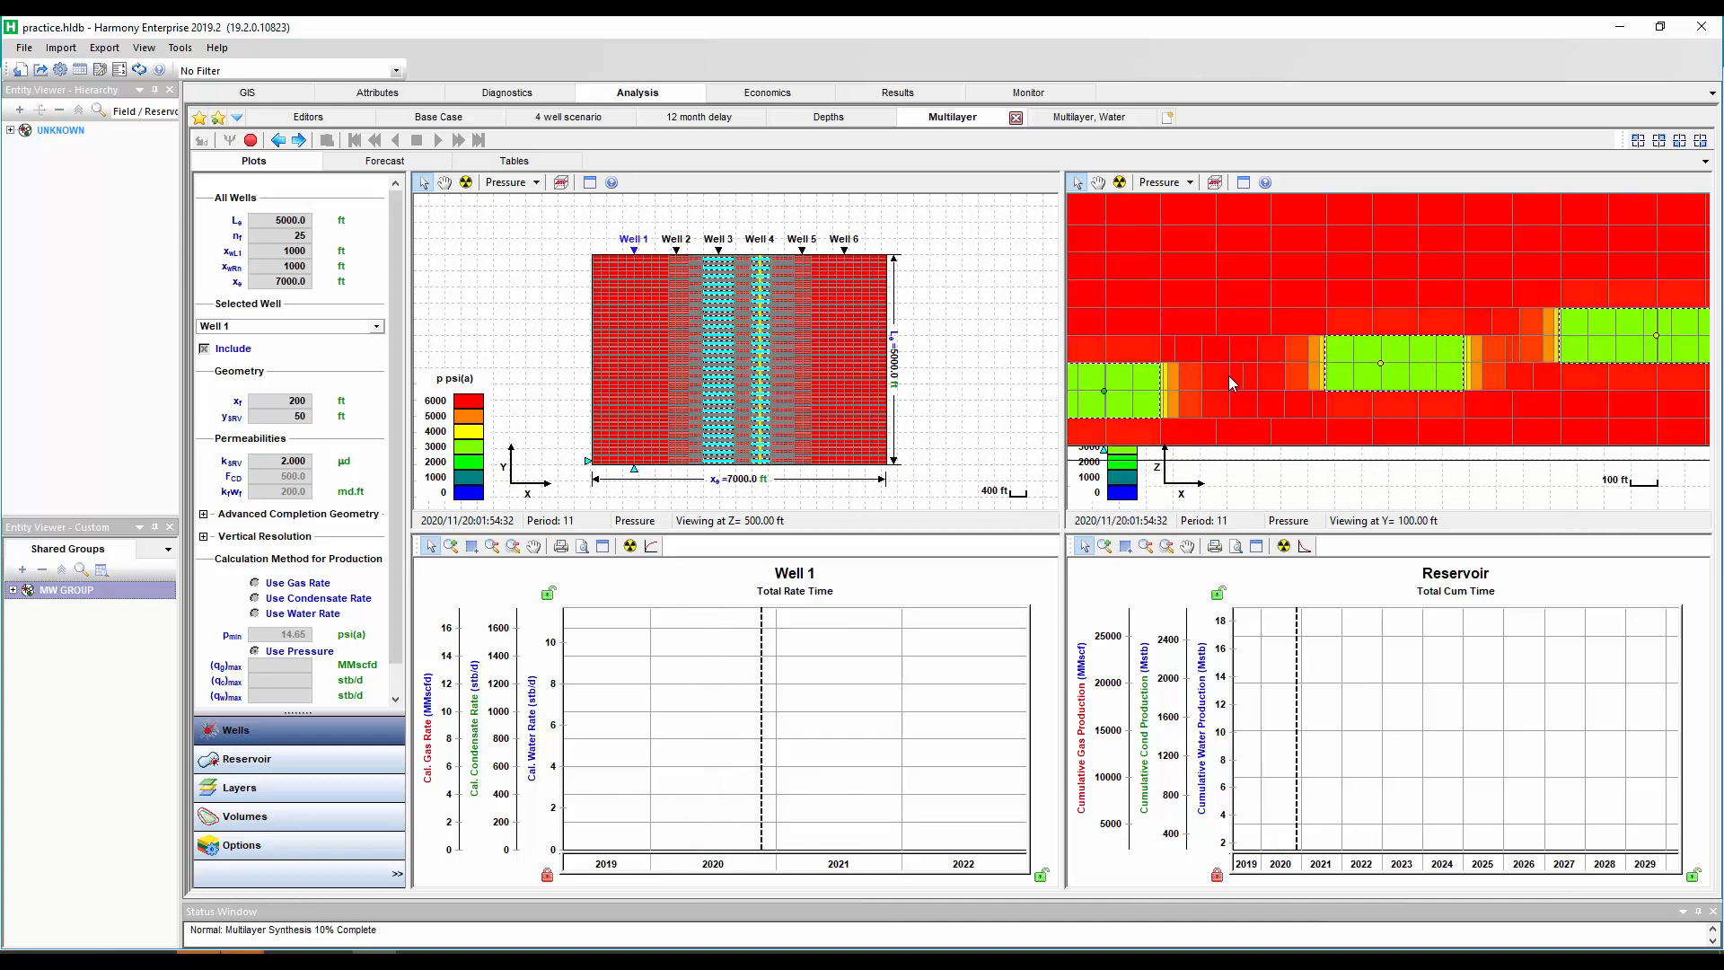
{"action": "scroll", "coordinate": [1230, 382], "scroll_direction": "down", "scroll_amount": 3}
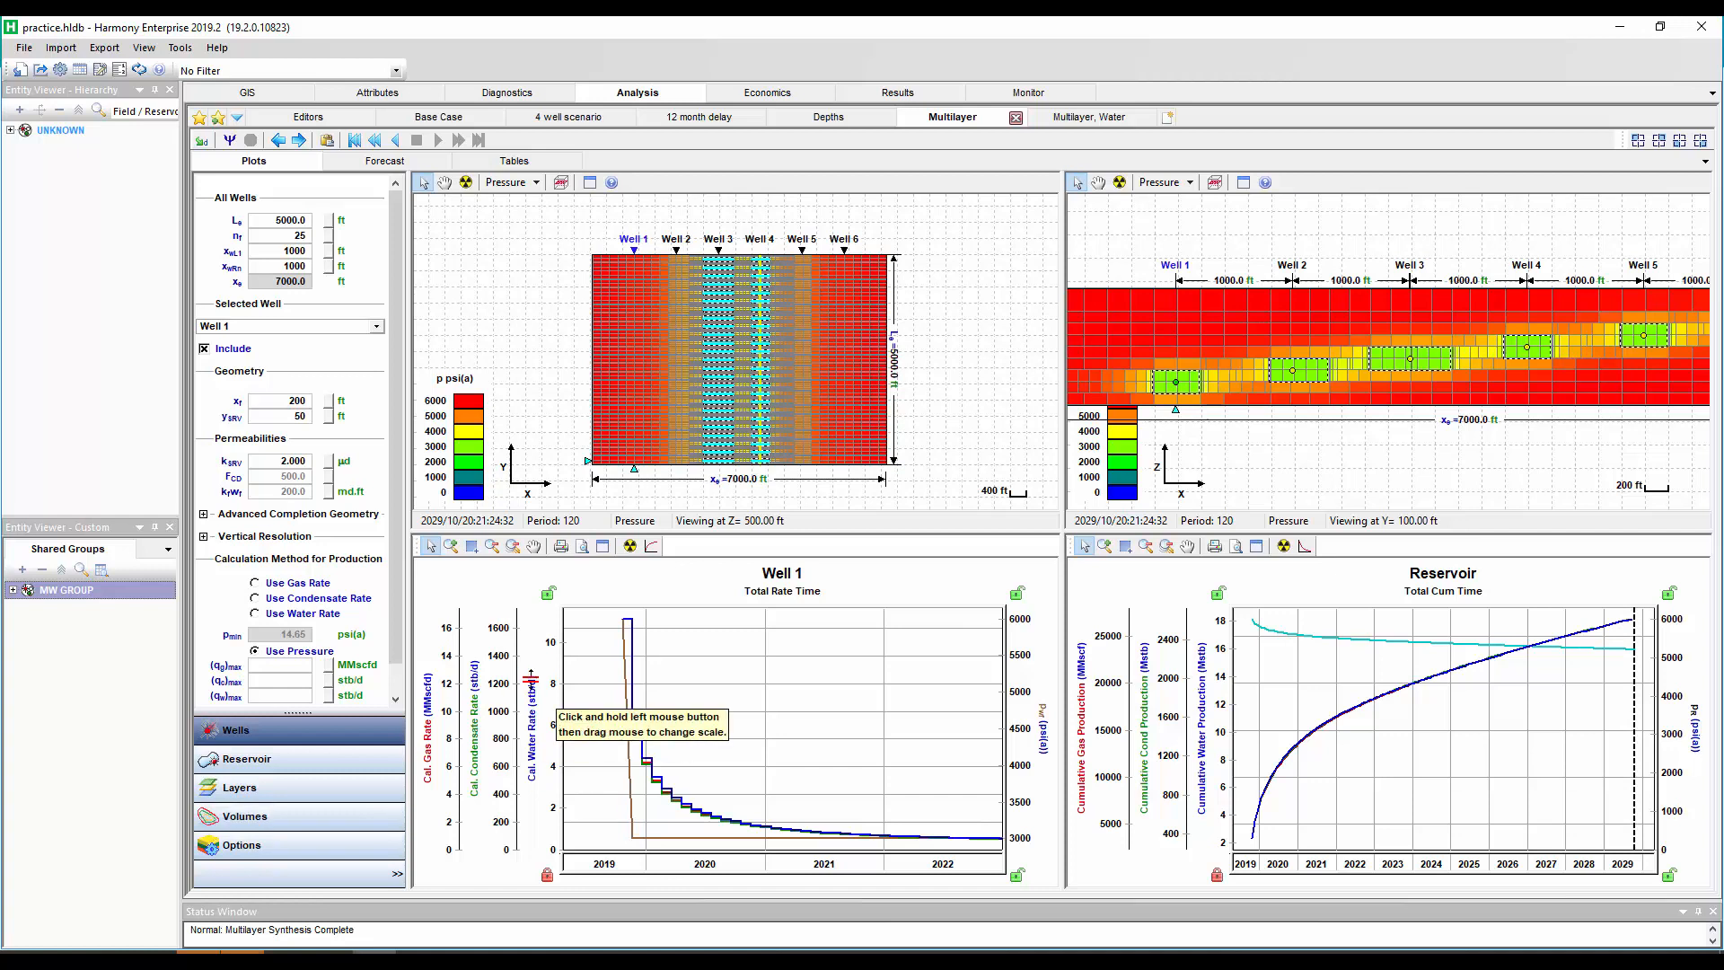
Separate Well 1's rate curves by rescaling the condensate axis to about 2500 stb/d and gas to about 20 MMscfd, and advance to Well 4.
{"action": "left_click_drag", "start_coordinate": [494, 684], "coordinate": [493, 737]}
{"action": "left_click_drag", "start_coordinate": [448, 680], "coordinate": [444, 705]}
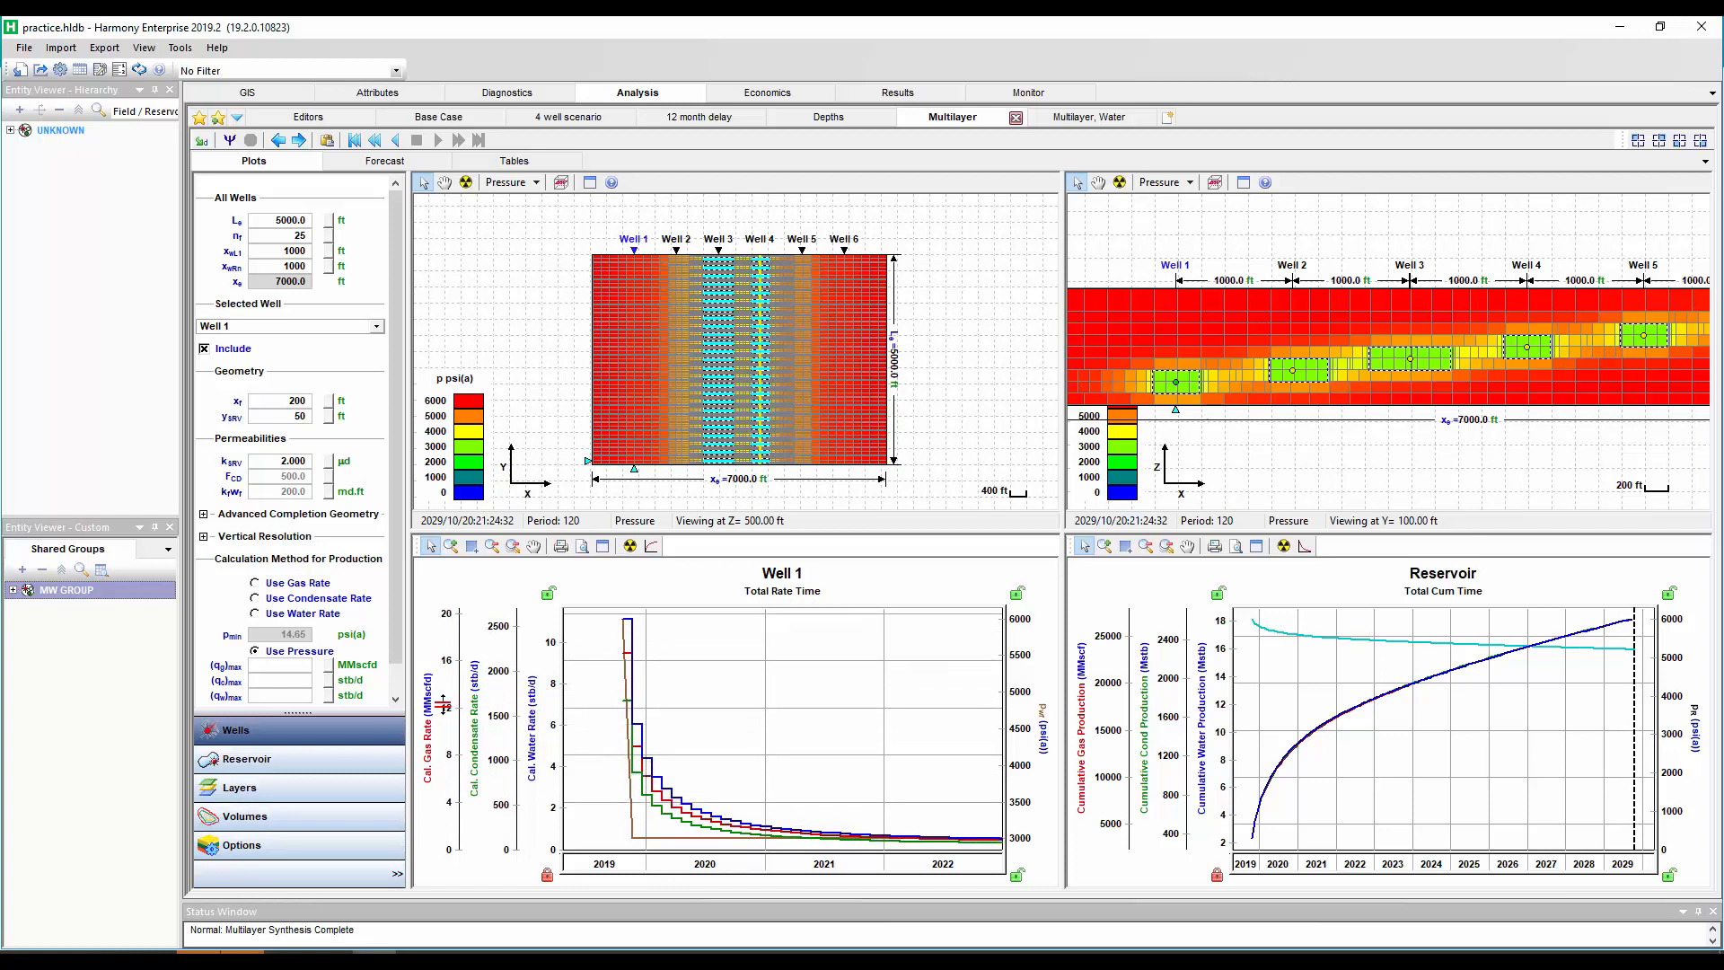
{"action": "left_click", "coordinate": [300, 141]}
{"action": "left_click", "coordinate": [300, 141]}
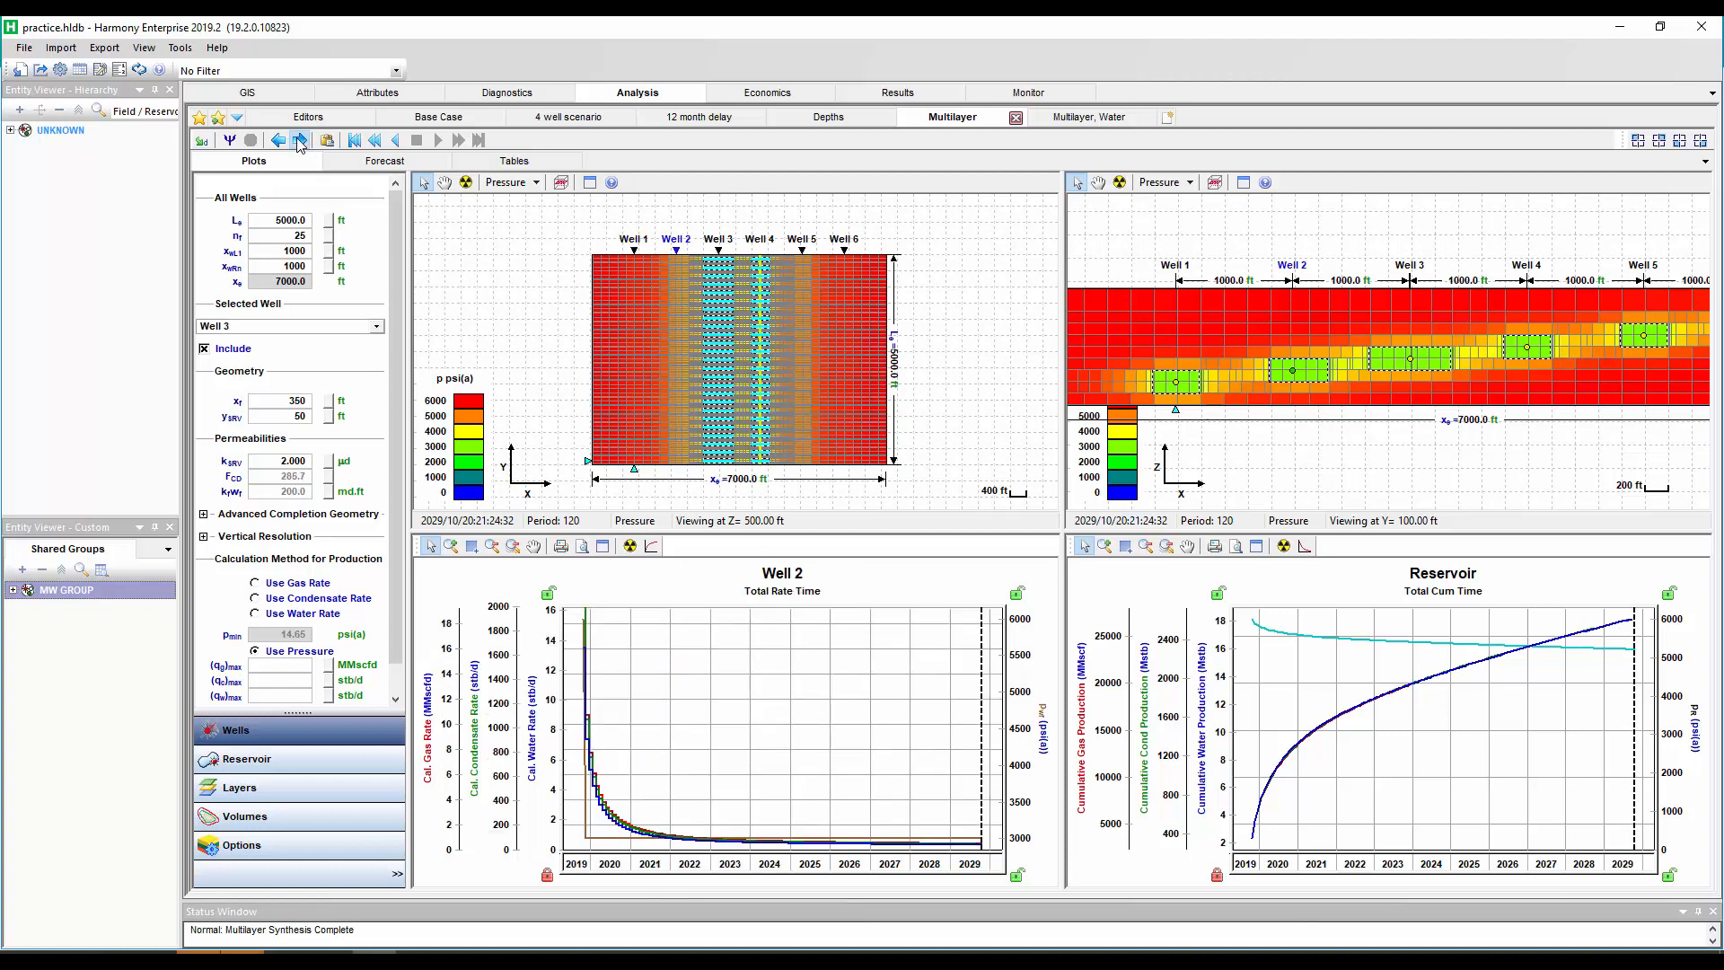
{"action": "left_click", "coordinate": [300, 141]}
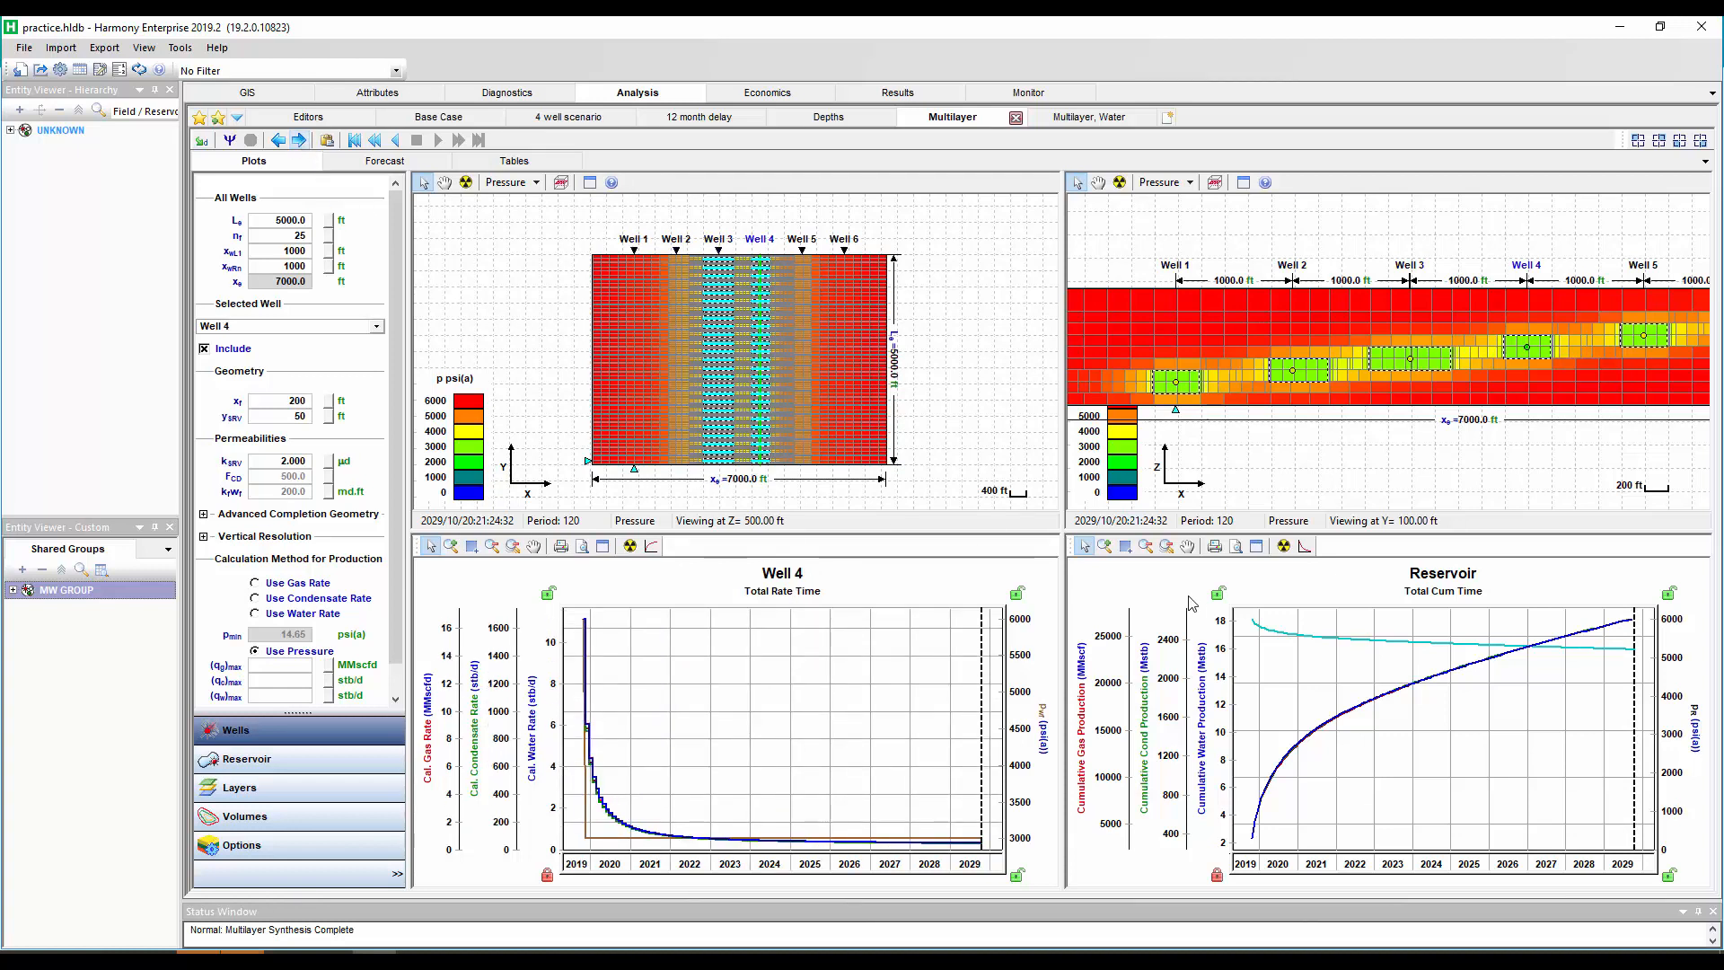
Switch the Reservoir plot from cumulative production to rates and move the time marker to December 2025 (period 74) to examine the pressure distribution.
{"action": "mouse_move", "coordinate": [1520, 662]}
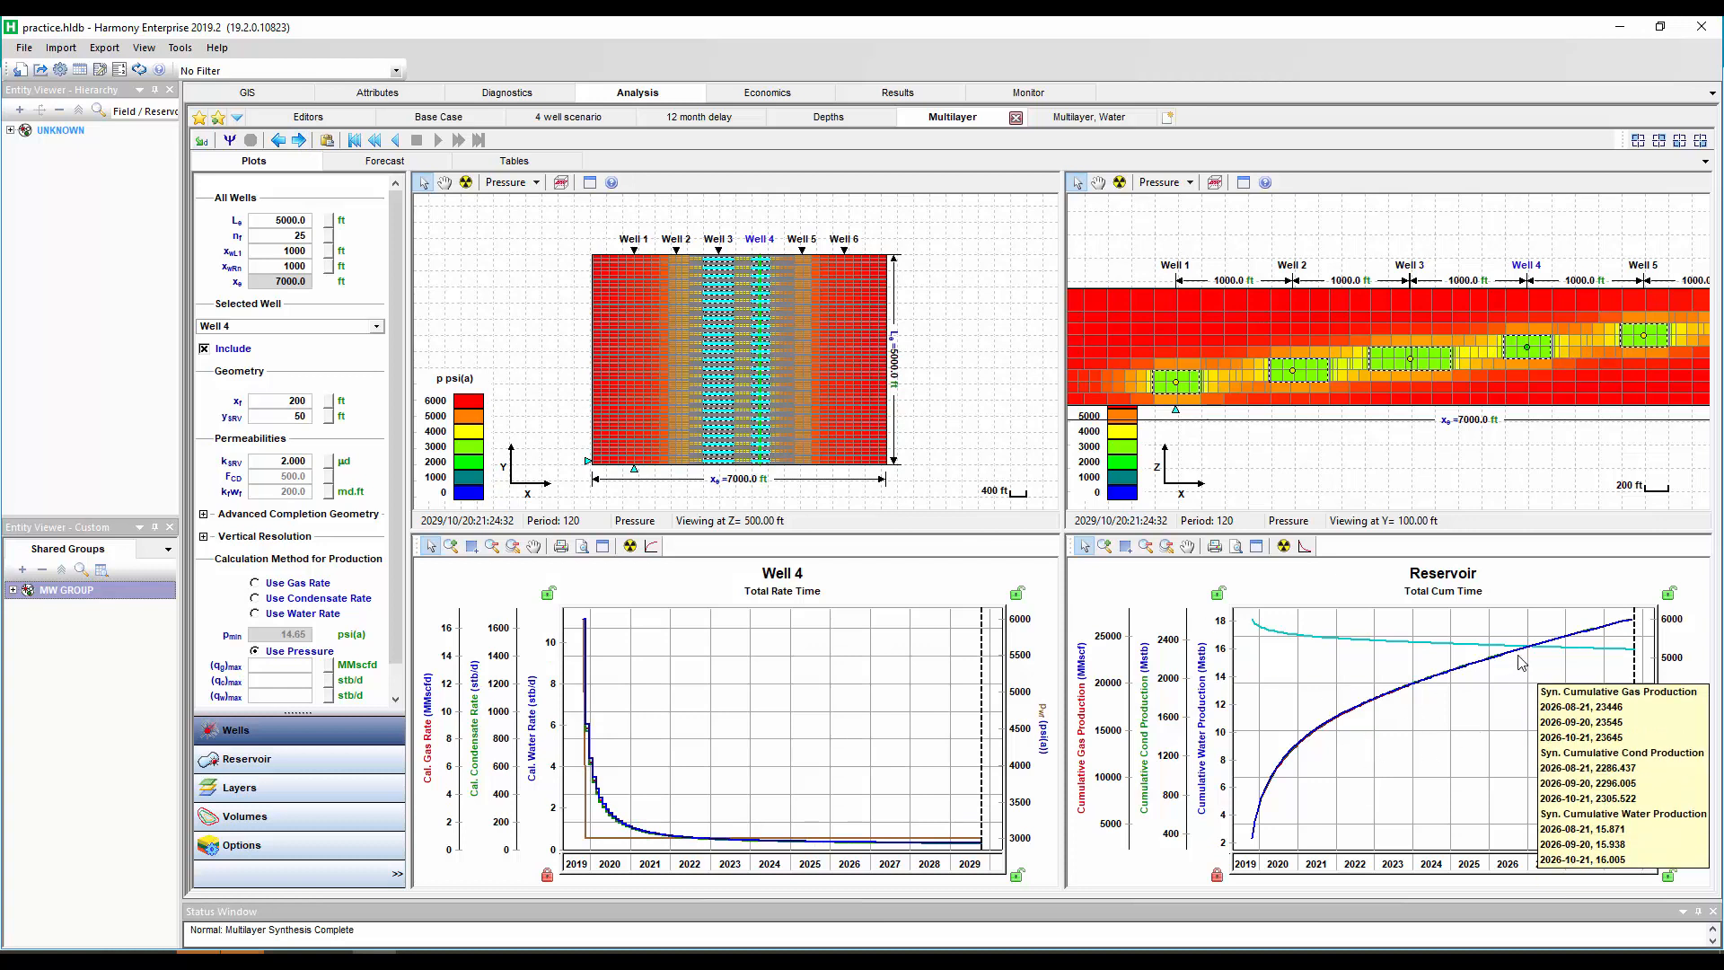
{"action": "left_click", "coordinate": [1305, 545]}
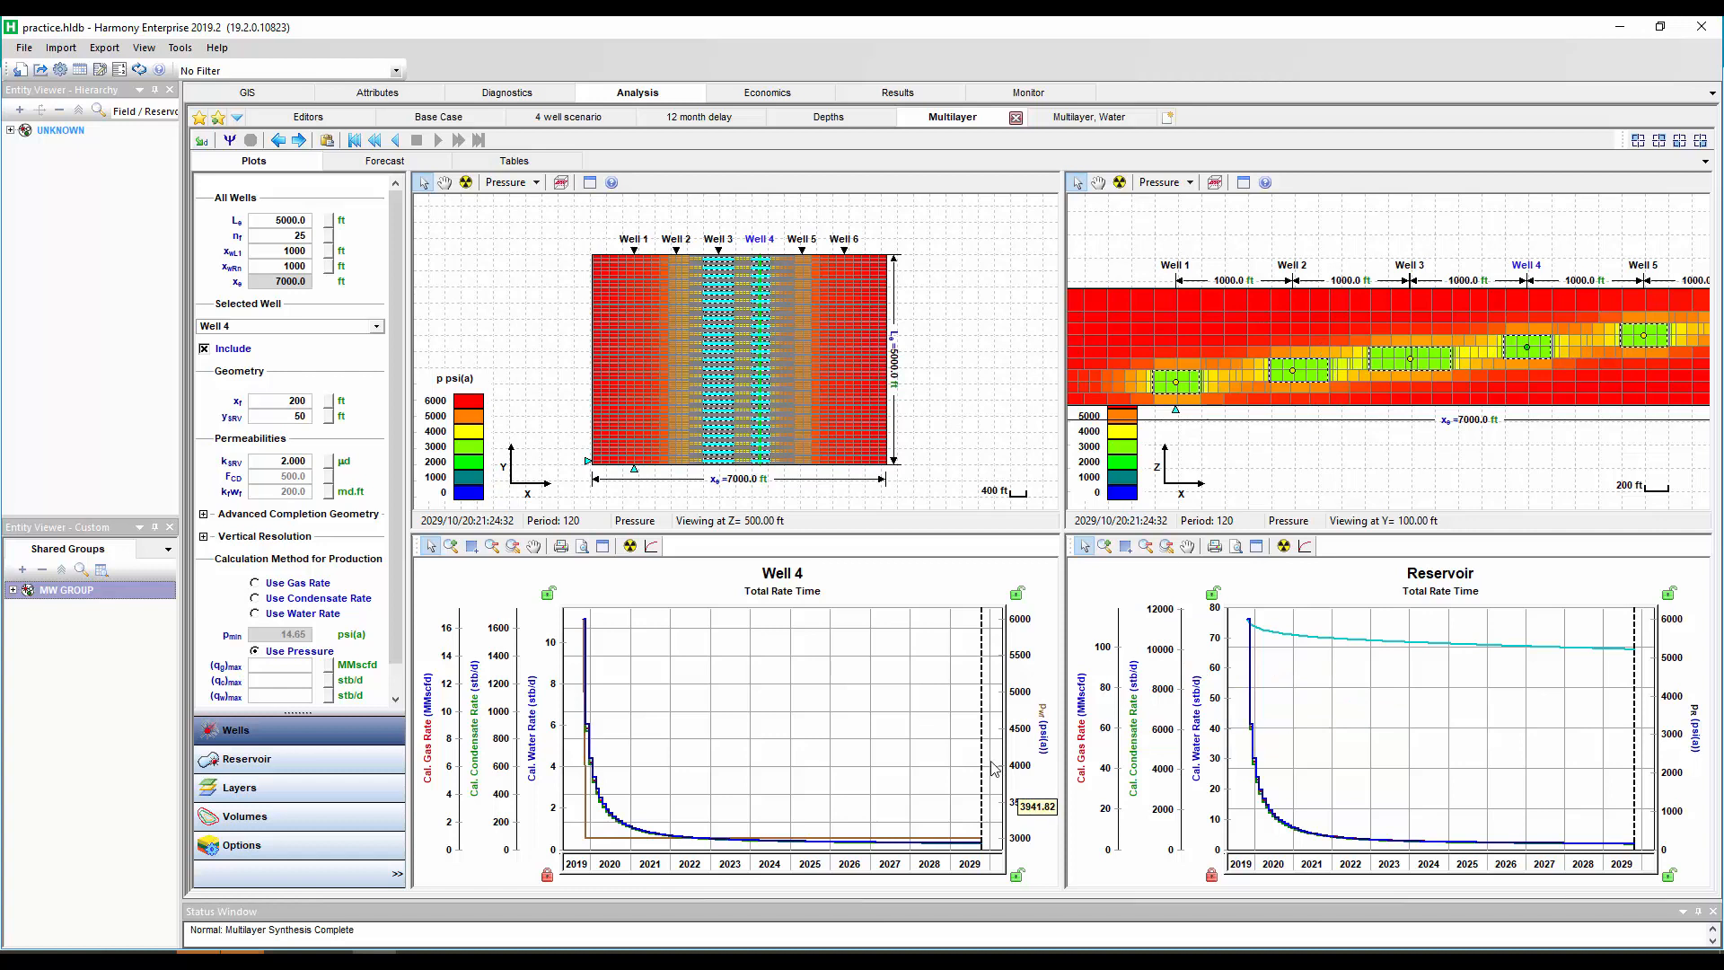
{"action": "left_click_drag", "start_coordinate": [984, 745], "coordinate": [832, 769]}
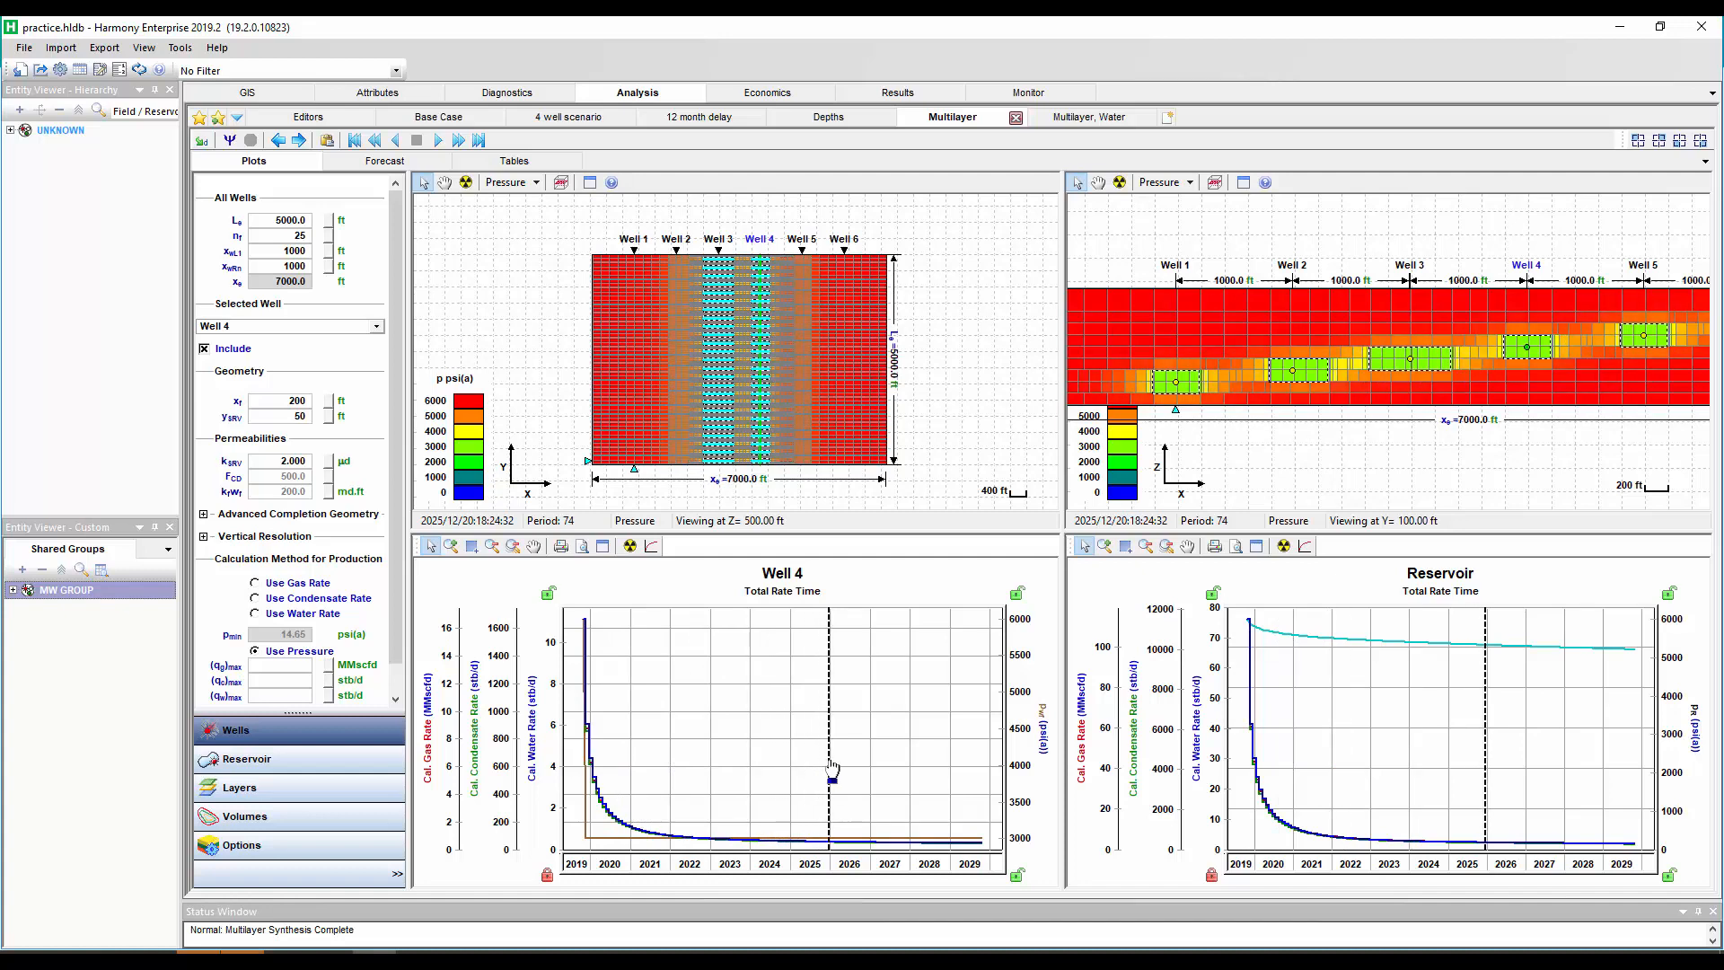
{"action": "mouse_move", "coordinate": [1208, 388]}
Add a layer named "water layer" to the model in the Multilayer, Water worksheet.
{"action": "left_click", "coordinate": [1110, 127]}
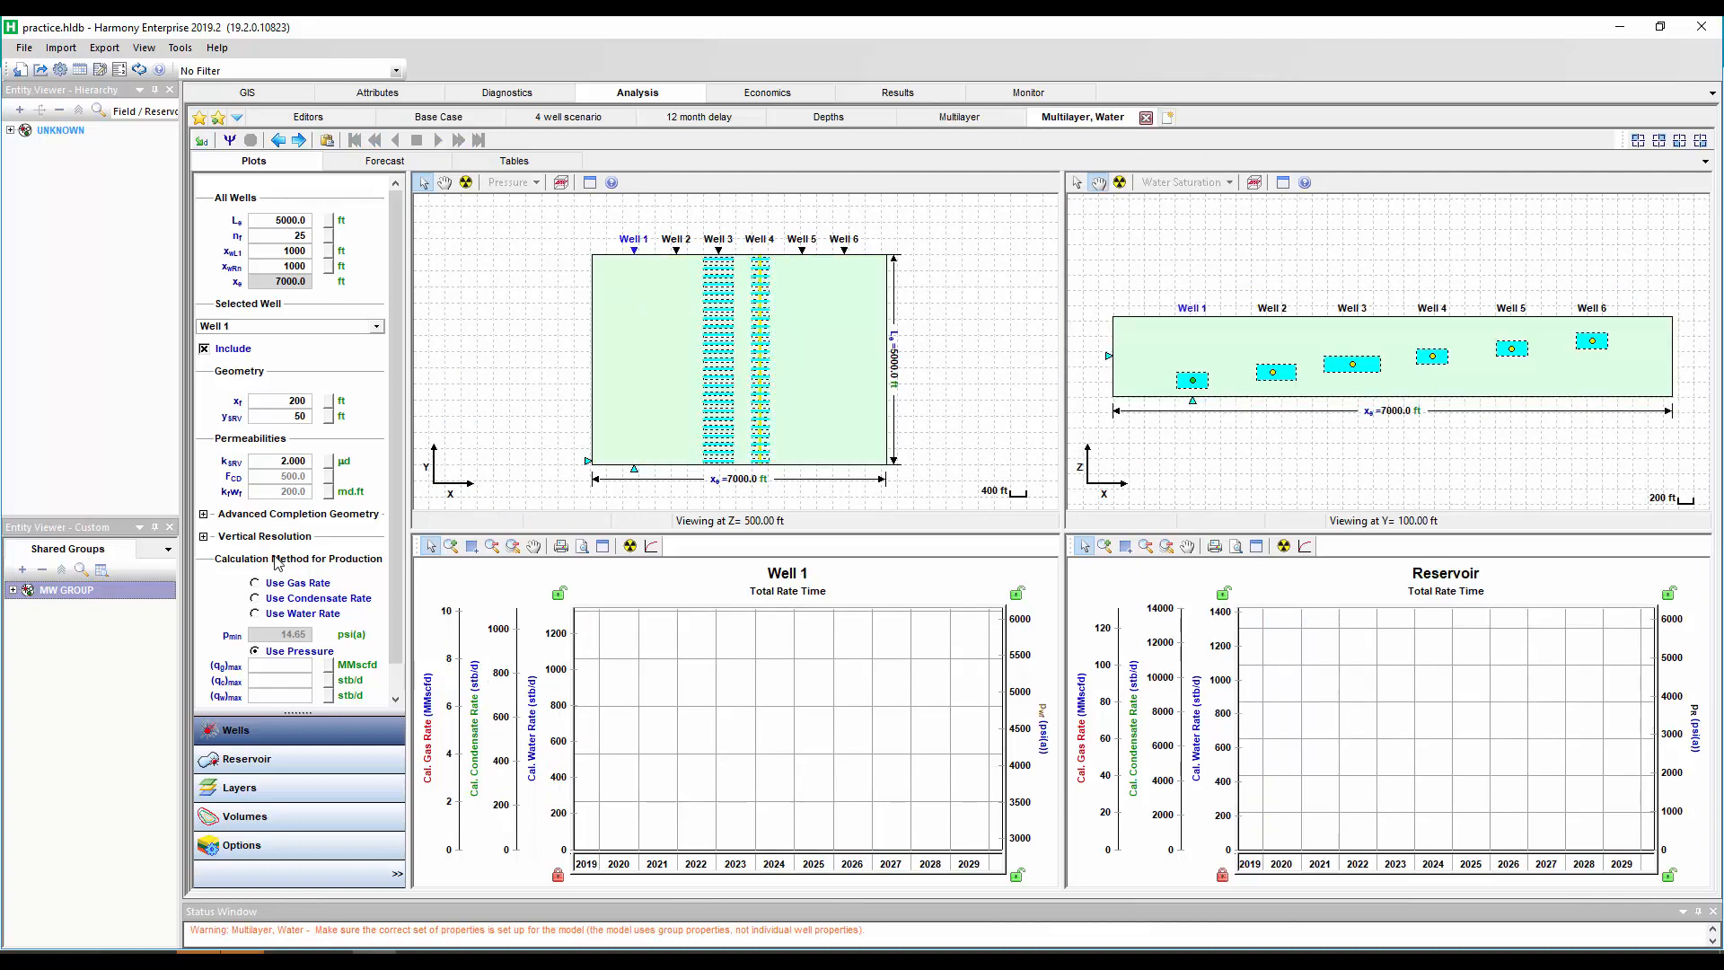
{"action": "left_click", "coordinate": [280, 788]}
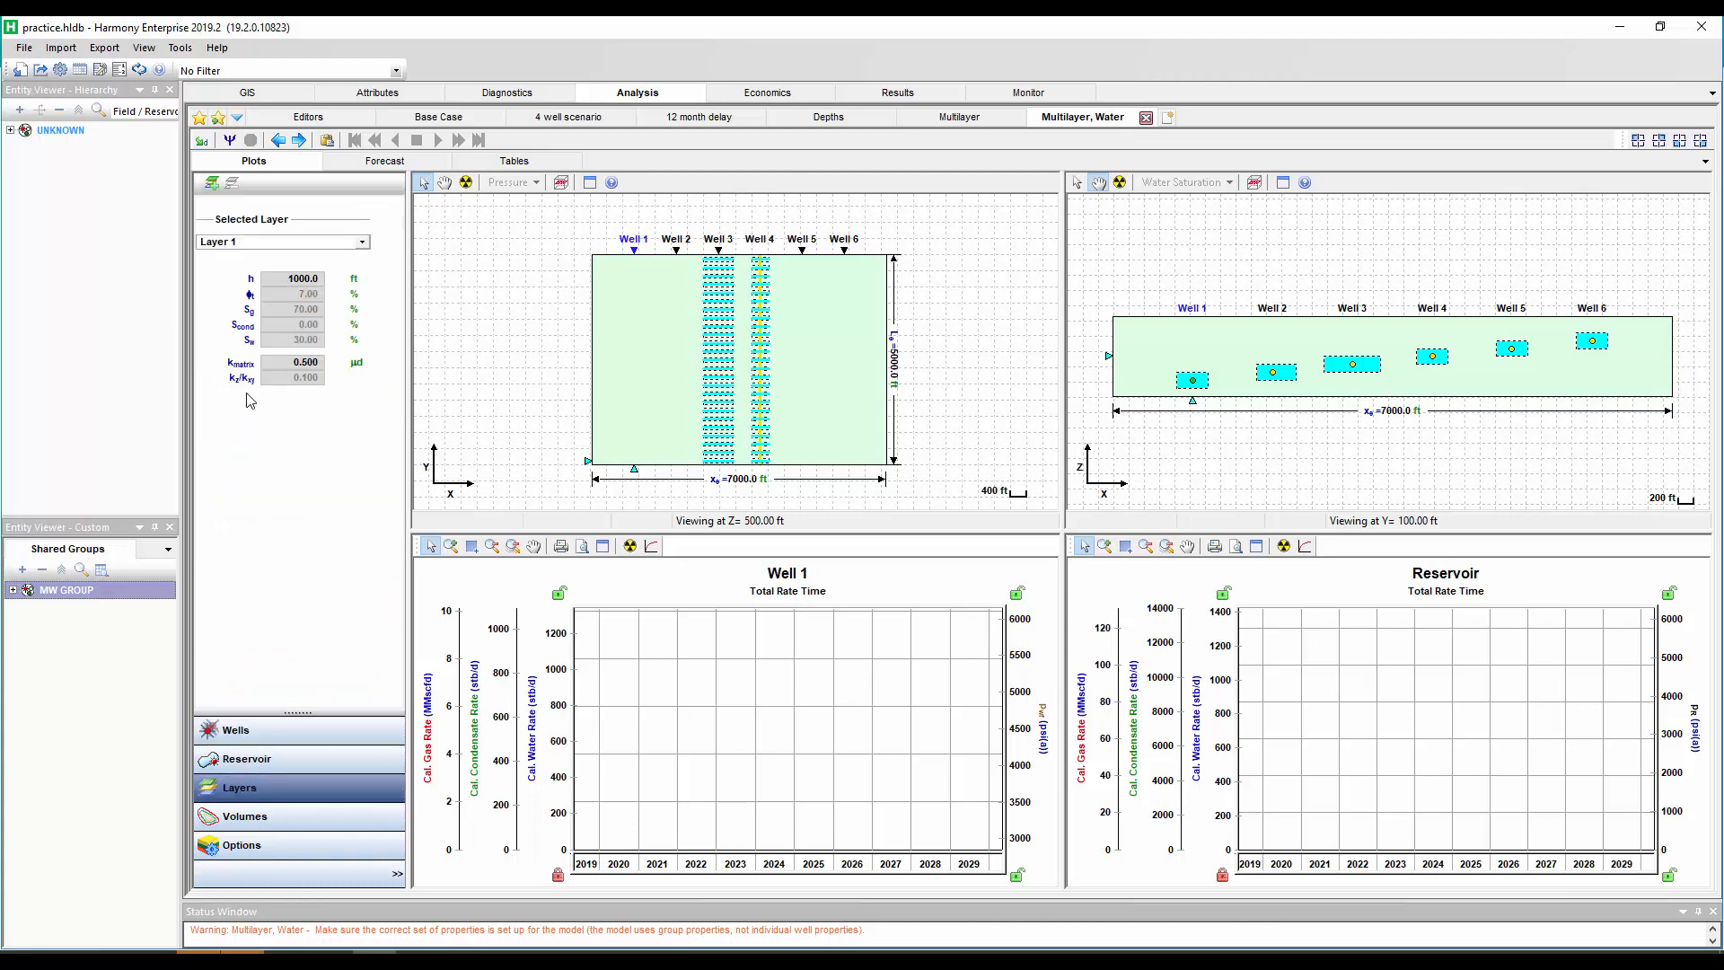
{"action": "left_click", "coordinate": [212, 184]}
{"action": "type", "text": "water layer"}
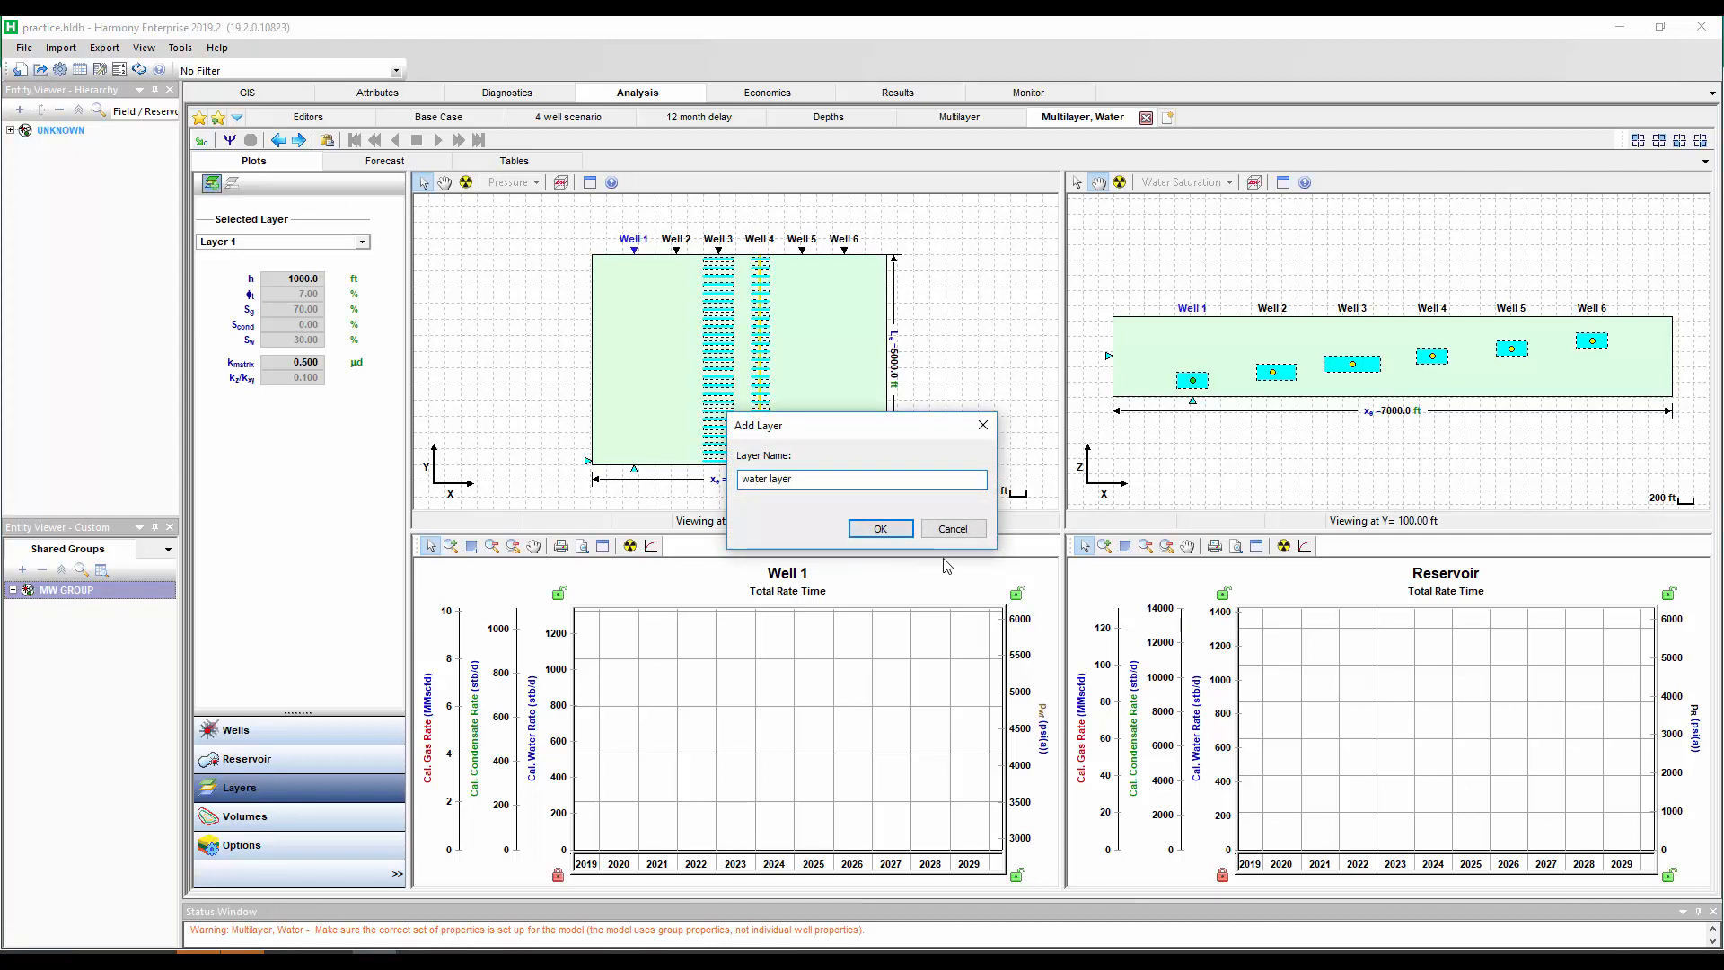
{"action": "left_click", "coordinate": [892, 531]}
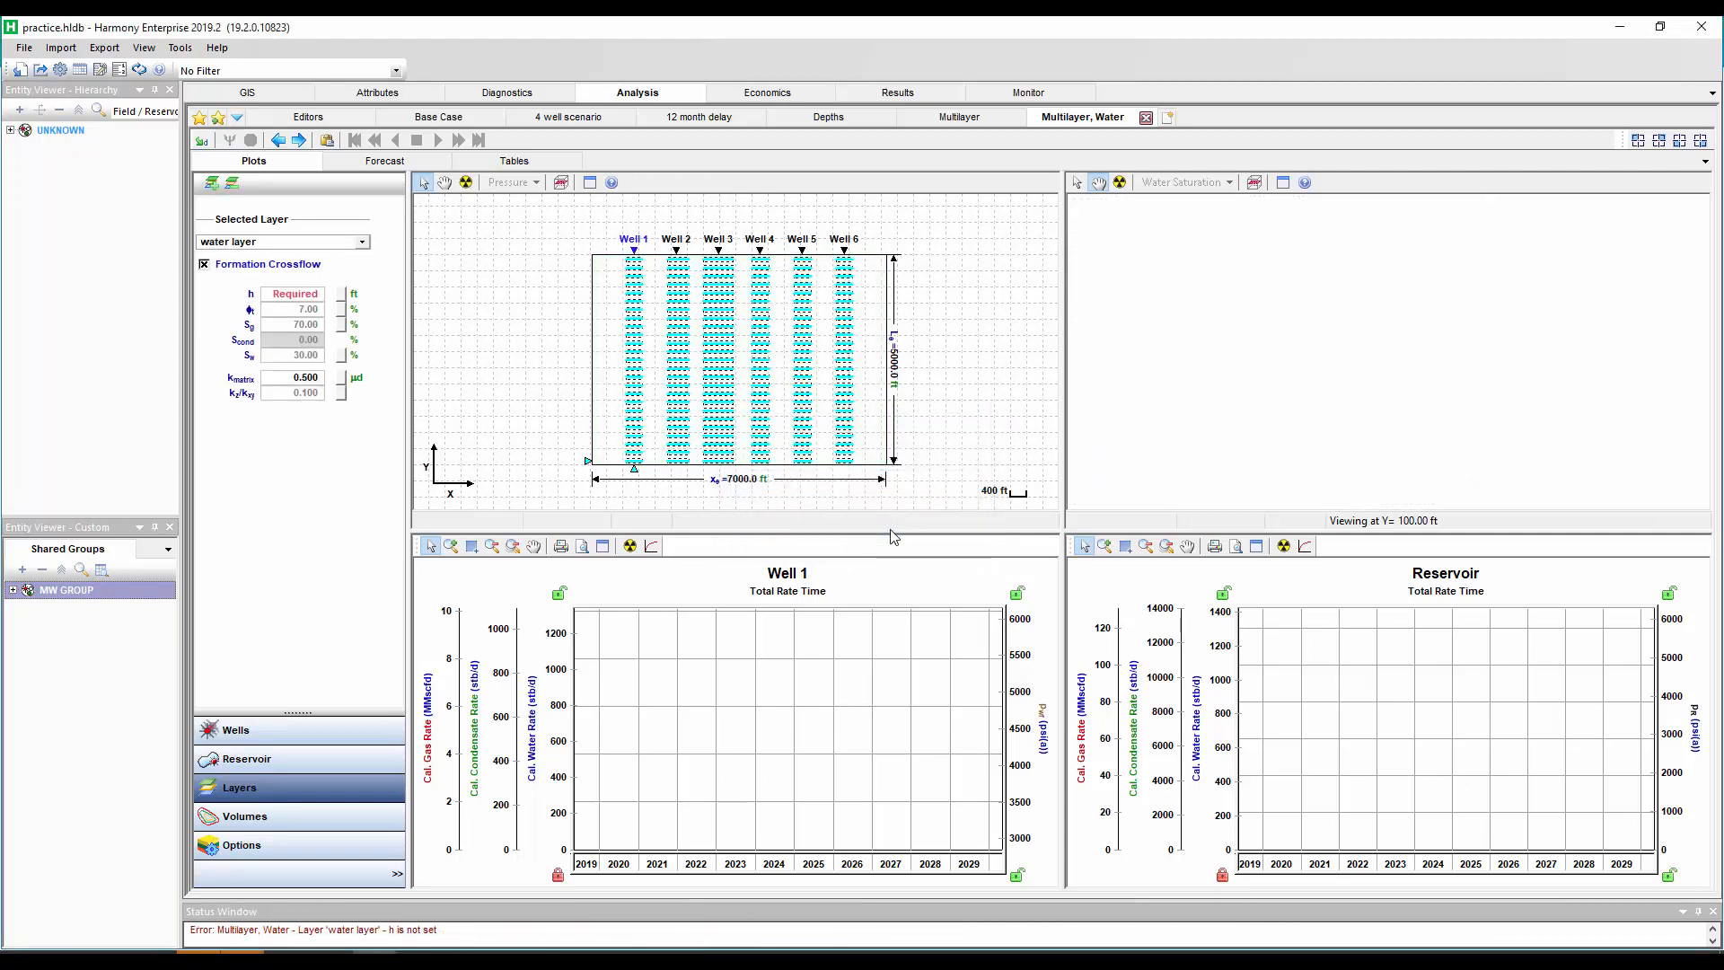
Set the water layer's thickness to 200 ft and its gas saturation to 10%.
{"action": "left_click", "coordinate": [289, 299]}
{"action": "type", "text": "200"}
{"action": "left_click", "coordinate": [269, 325]}
{"action": "type", "text": "1"}
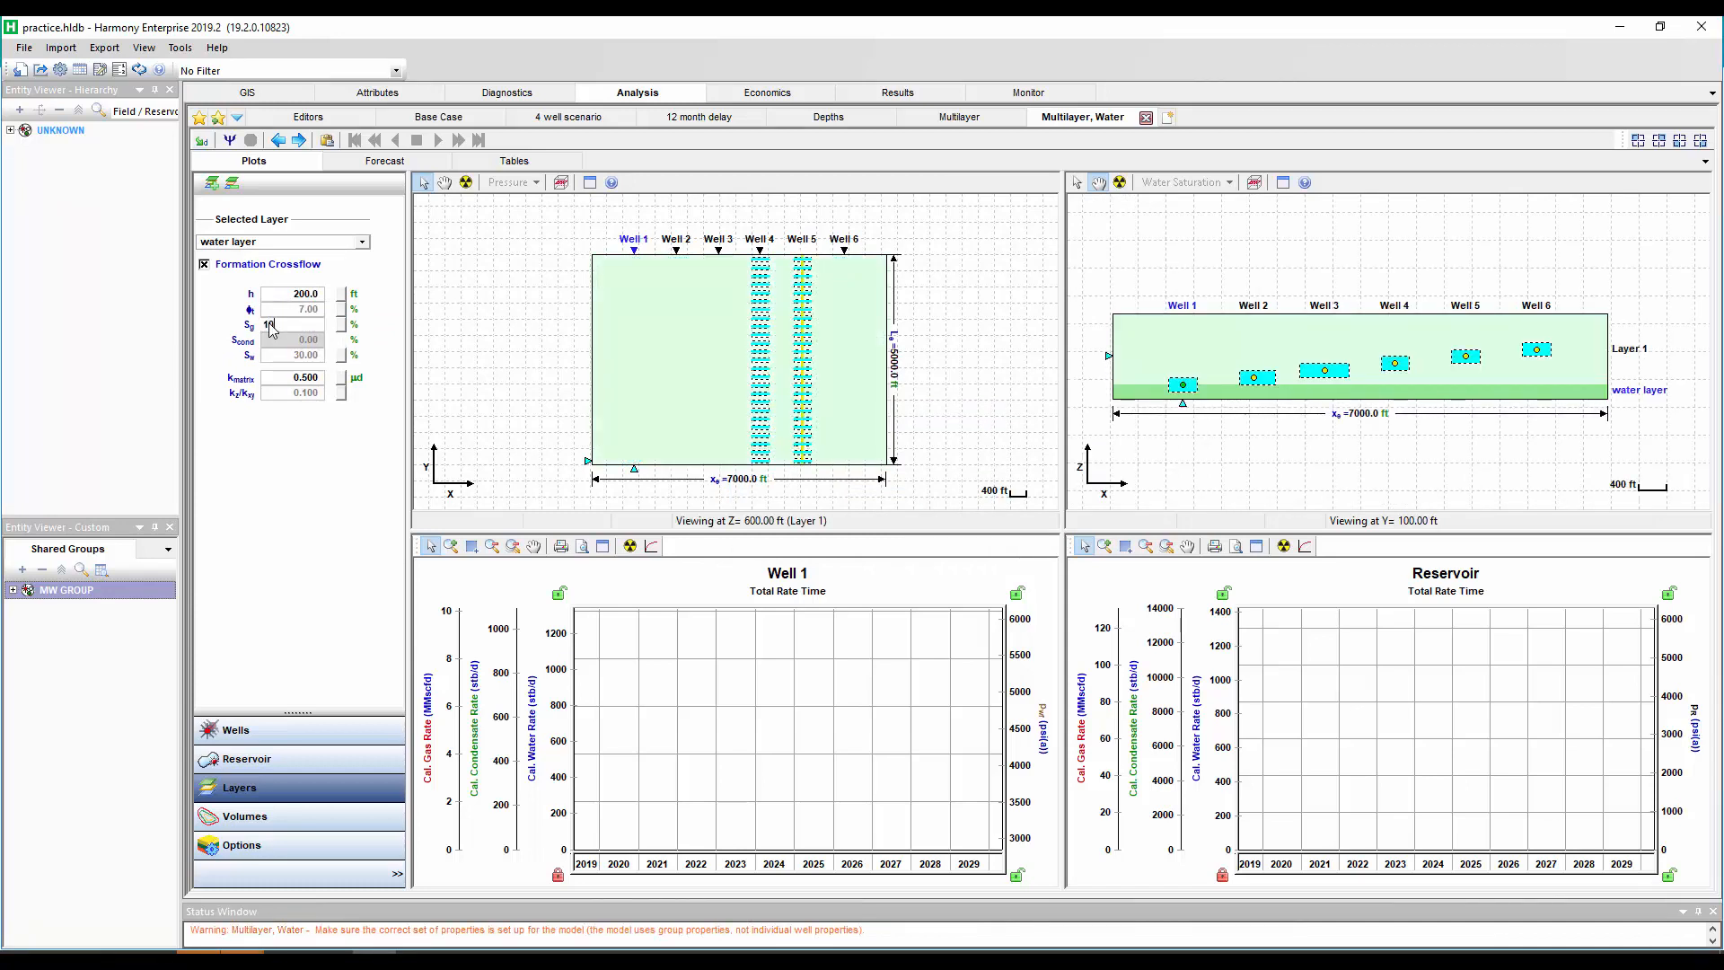
{"action": "type", "text": "0"}
{"action": "left_click", "coordinate": [285, 358]}
Set Layer 1's thickness to 800 ft.
{"action": "left_click", "coordinate": [363, 242]}
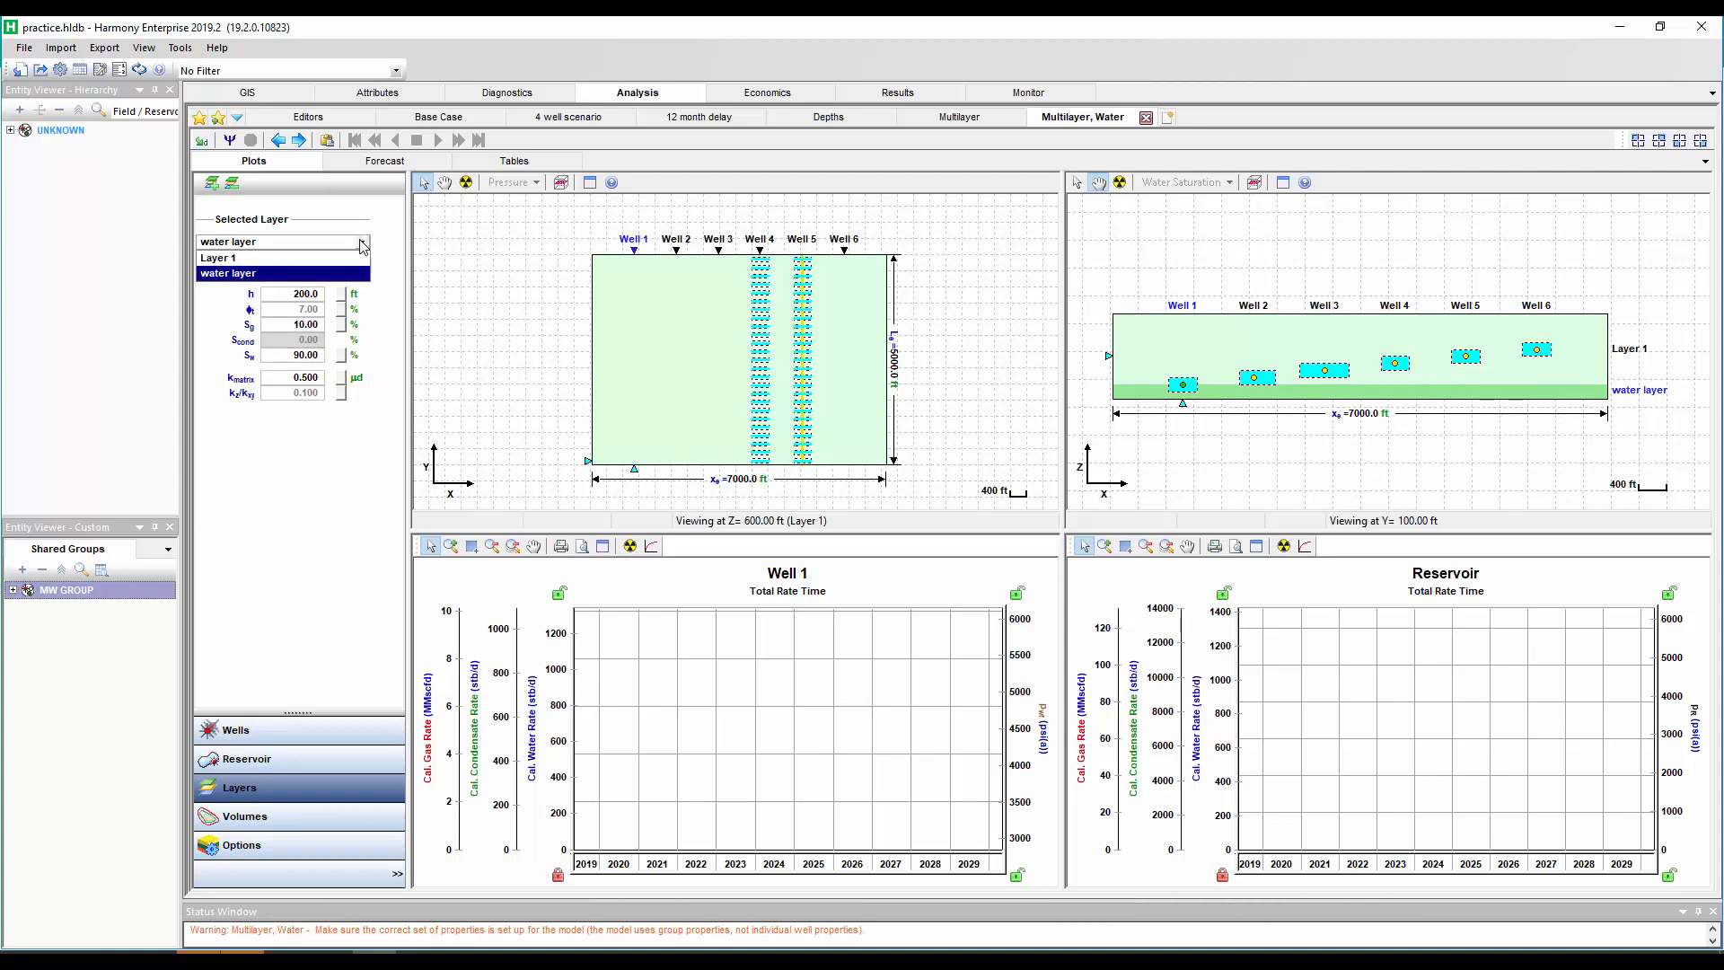
{"action": "left_click", "coordinate": [239, 259]}
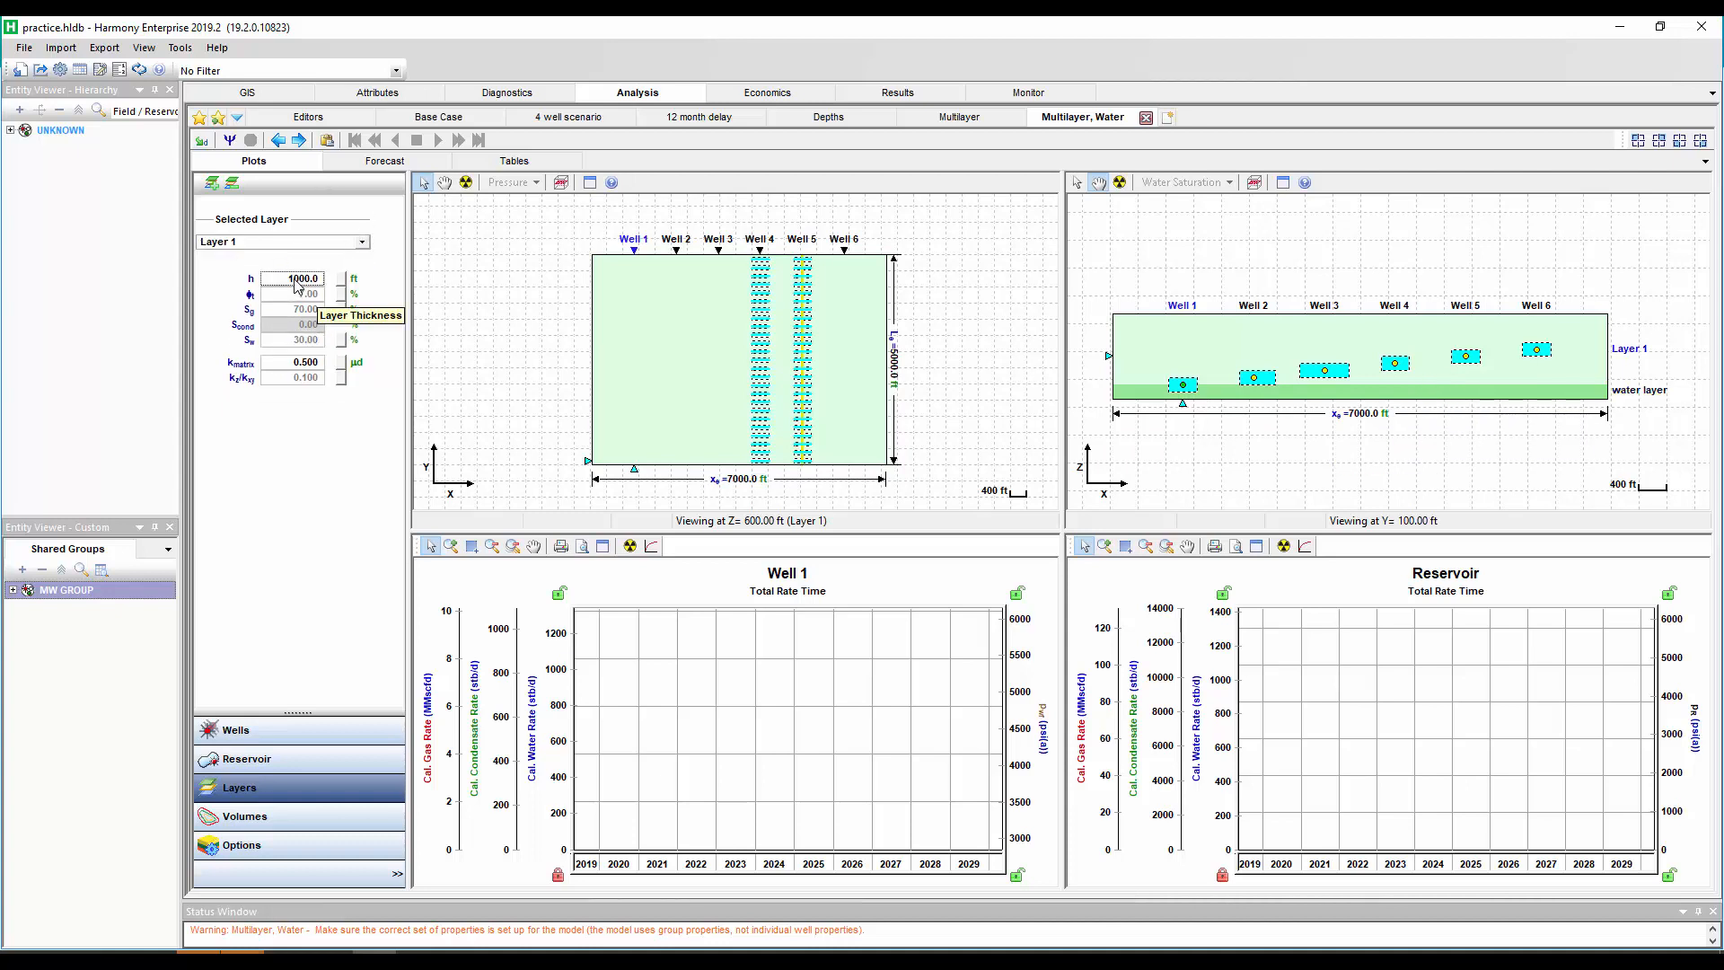
{"action": "type", "text": "800"}
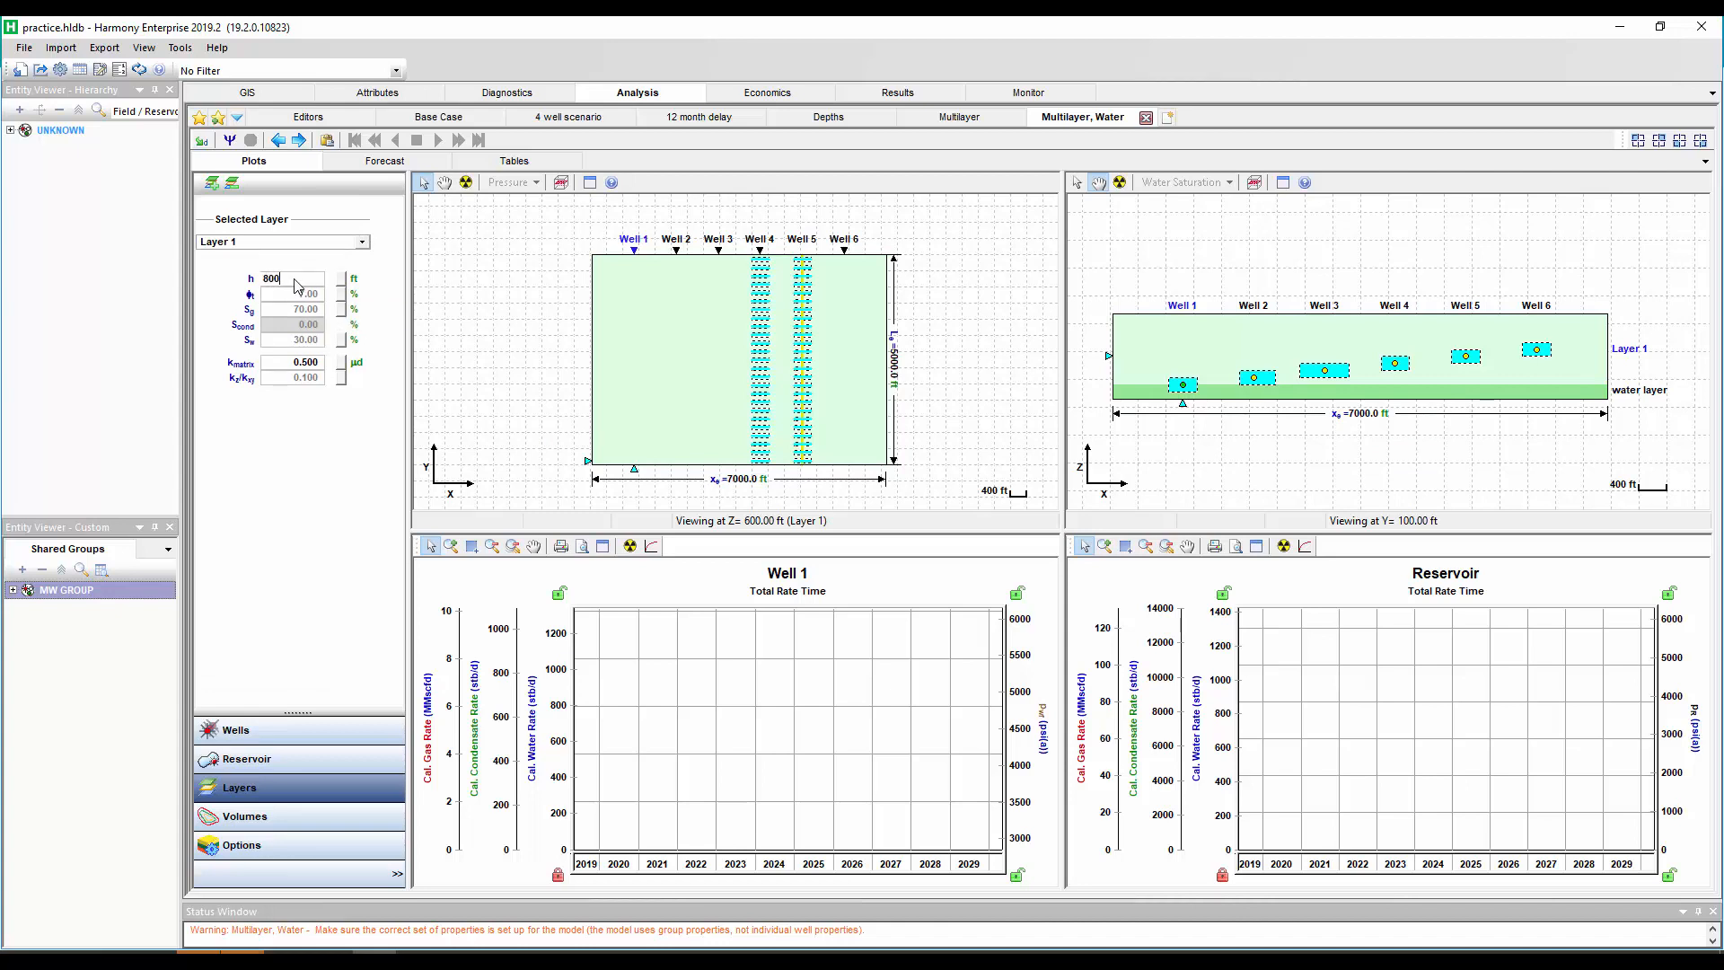
{"action": "left_click", "coordinate": [291, 298]}
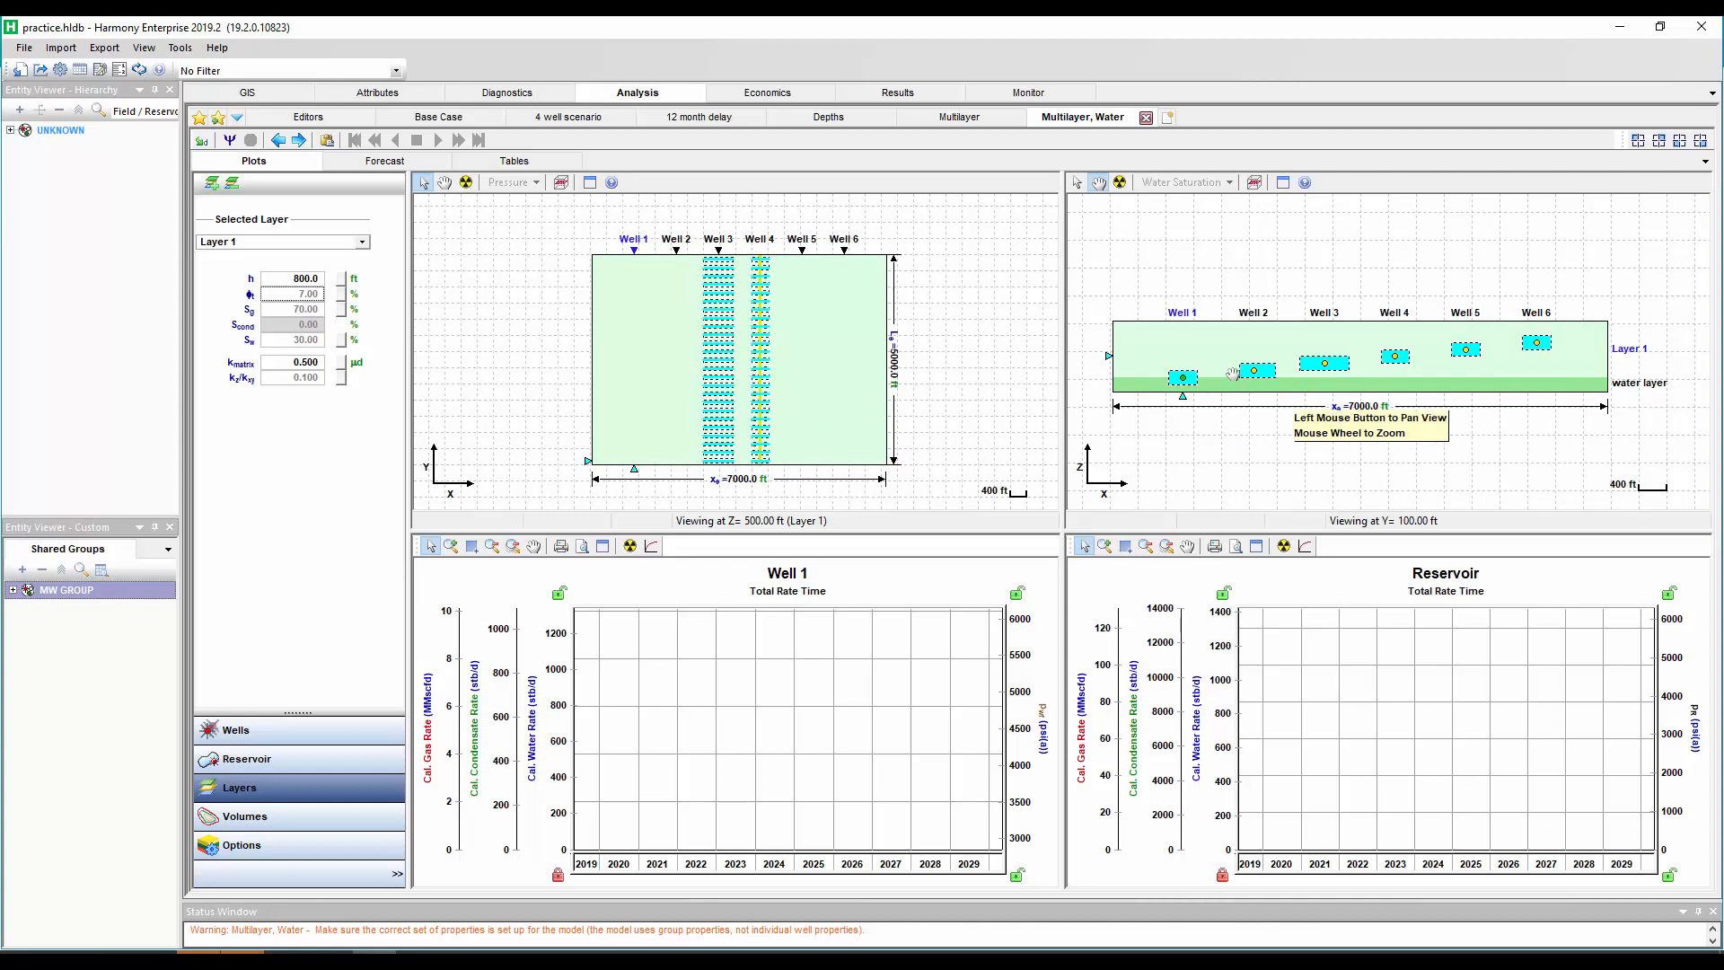
Synthesize the Multilayer, Water model and show grid cells around Well 1 in the enlarged water saturation cross-section.
{"action": "left_click", "coordinate": [230, 140]}
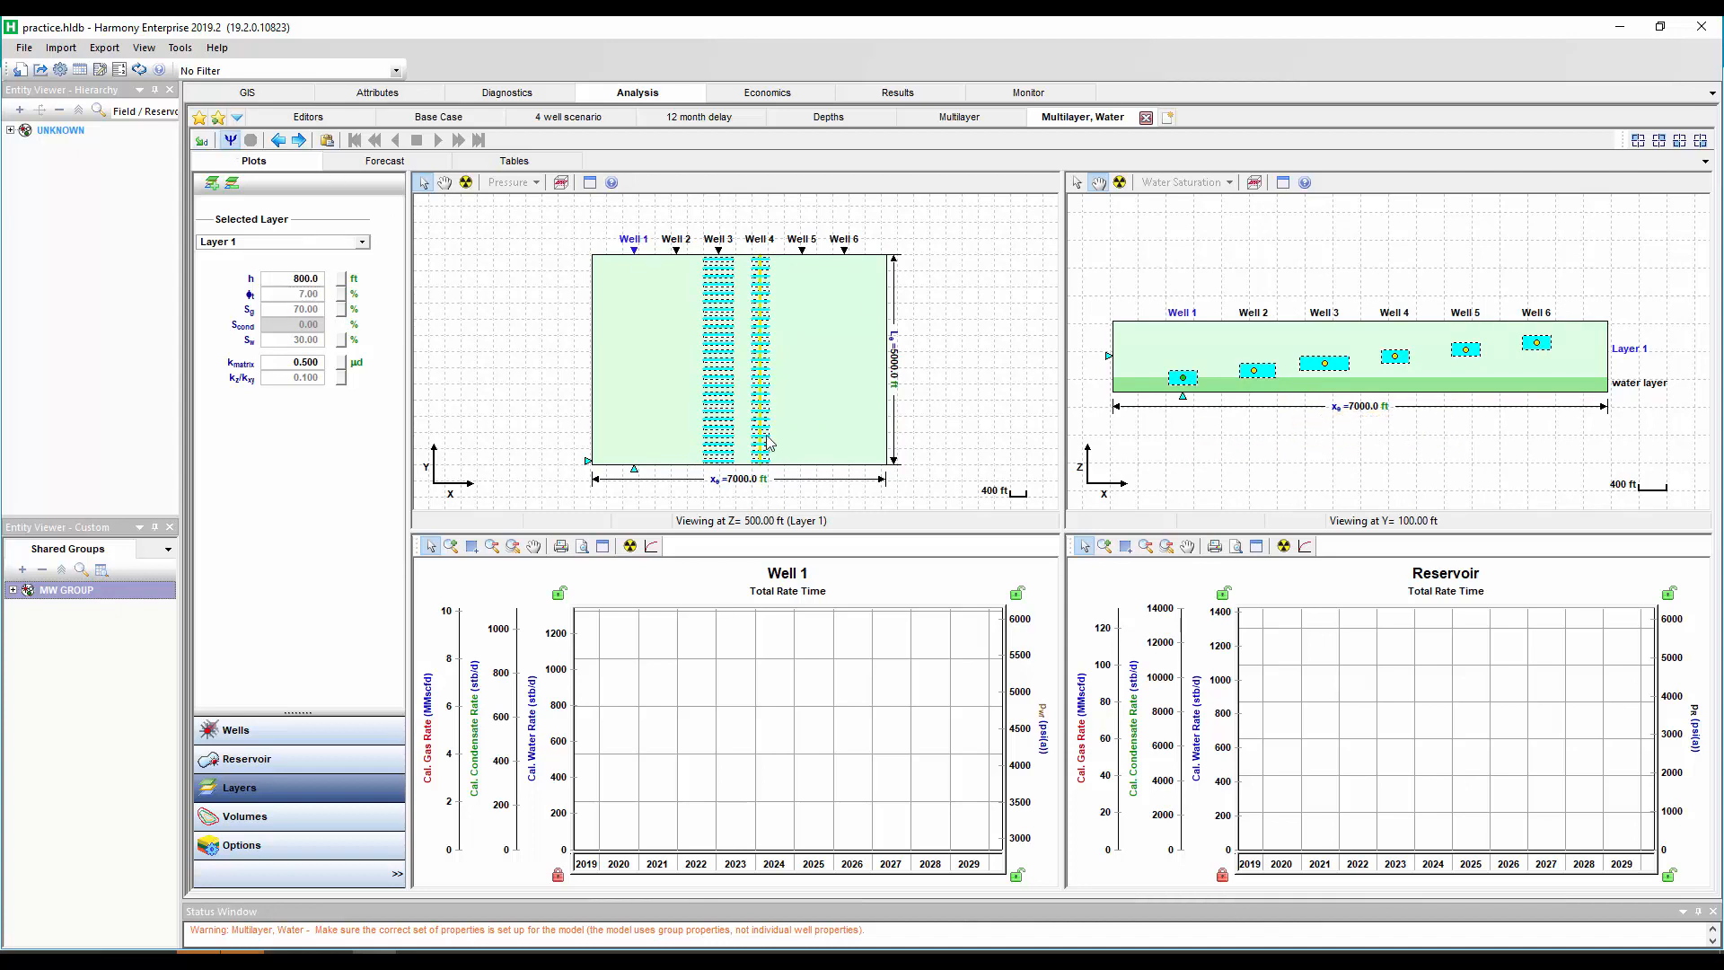
{"action": "left_click", "coordinate": [1283, 182]}
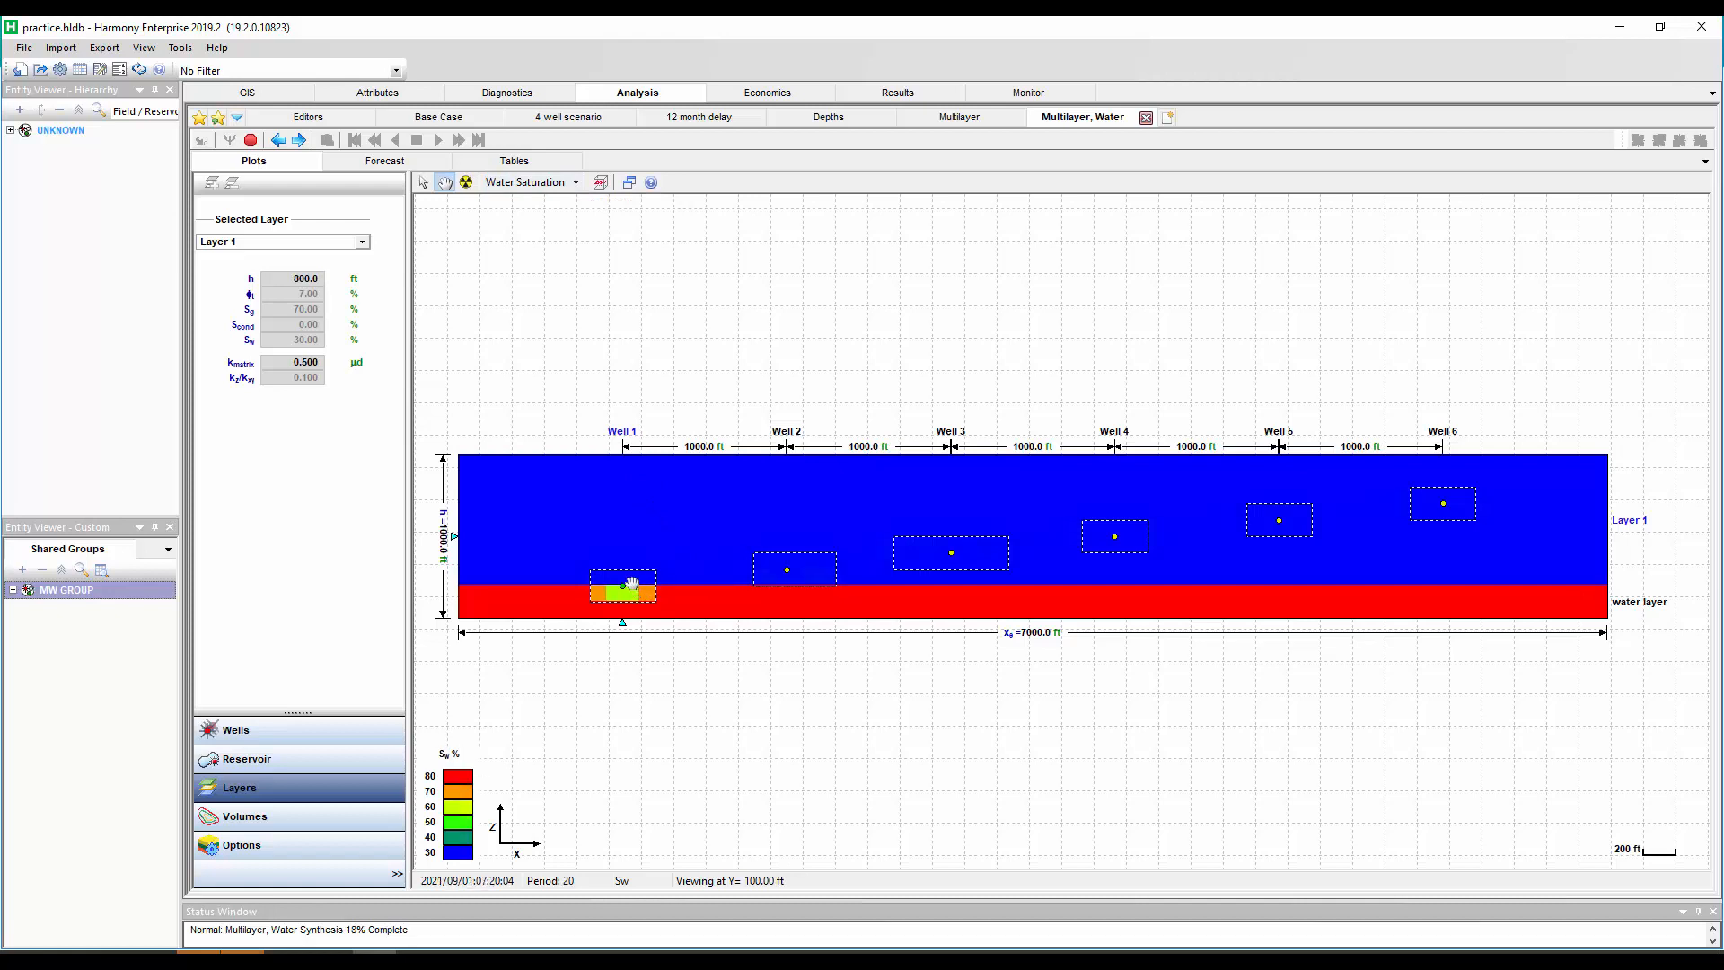
{"action": "right_click", "coordinate": [622, 526]}
{"action": "left_click", "coordinate": [663, 537]}
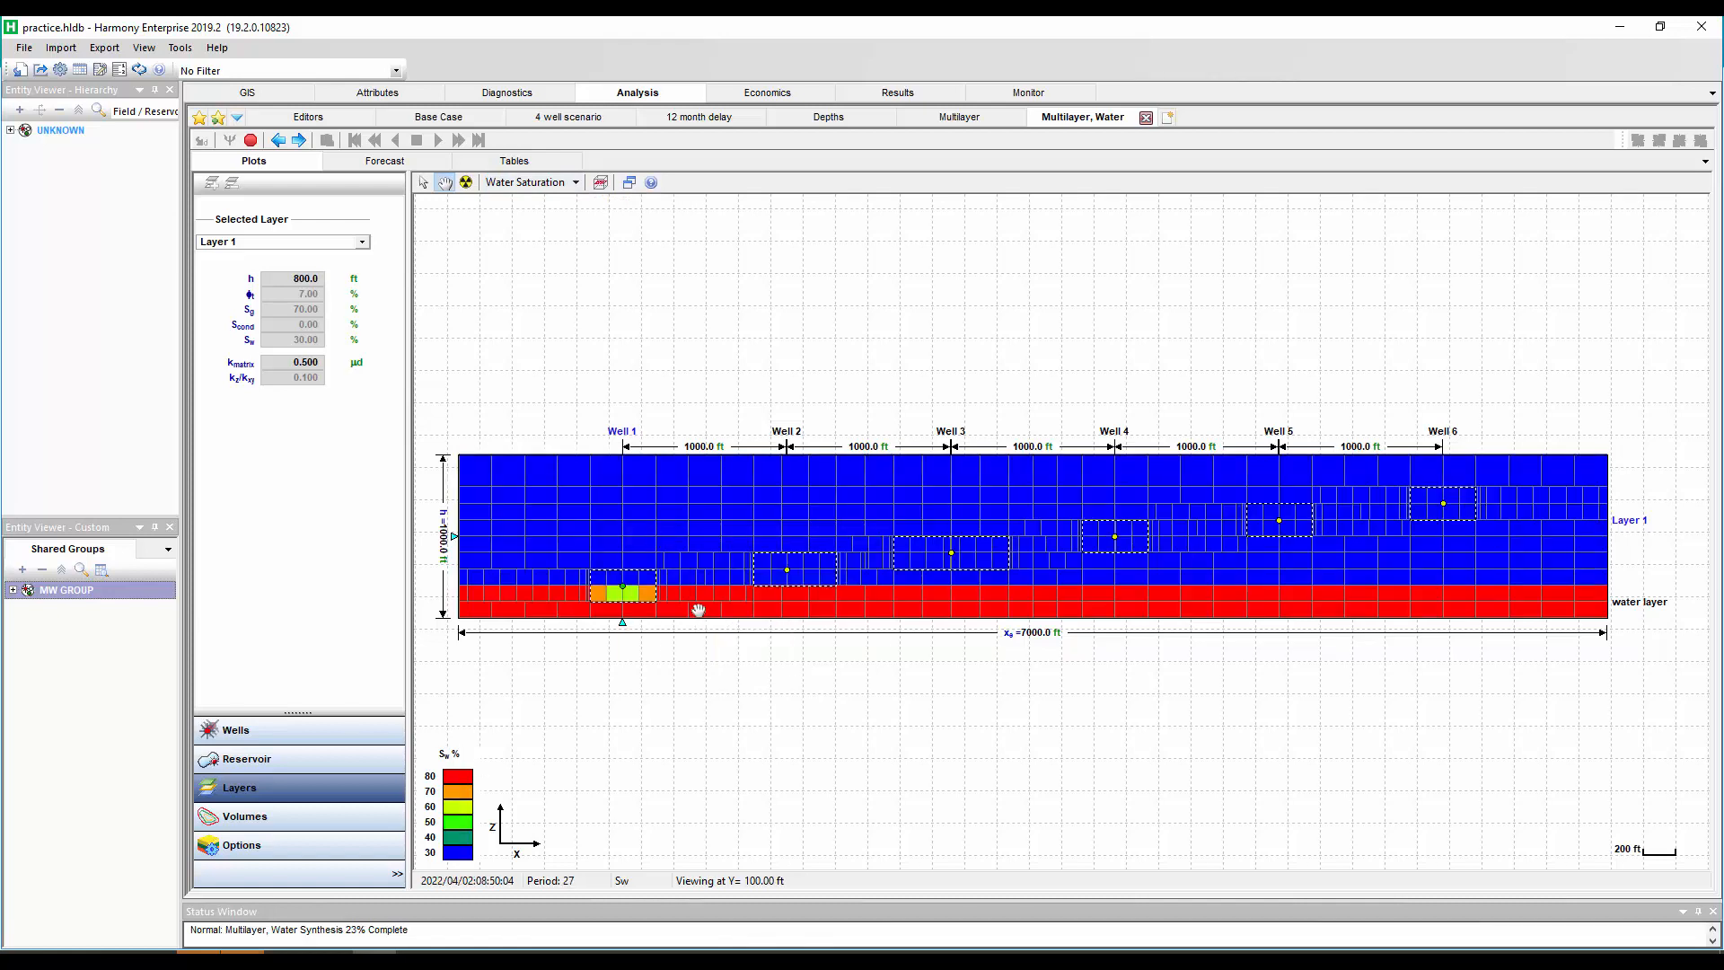
{"action": "scroll", "coordinate": [622, 599], "scroll_direction": "up", "scroll_amount": 2}
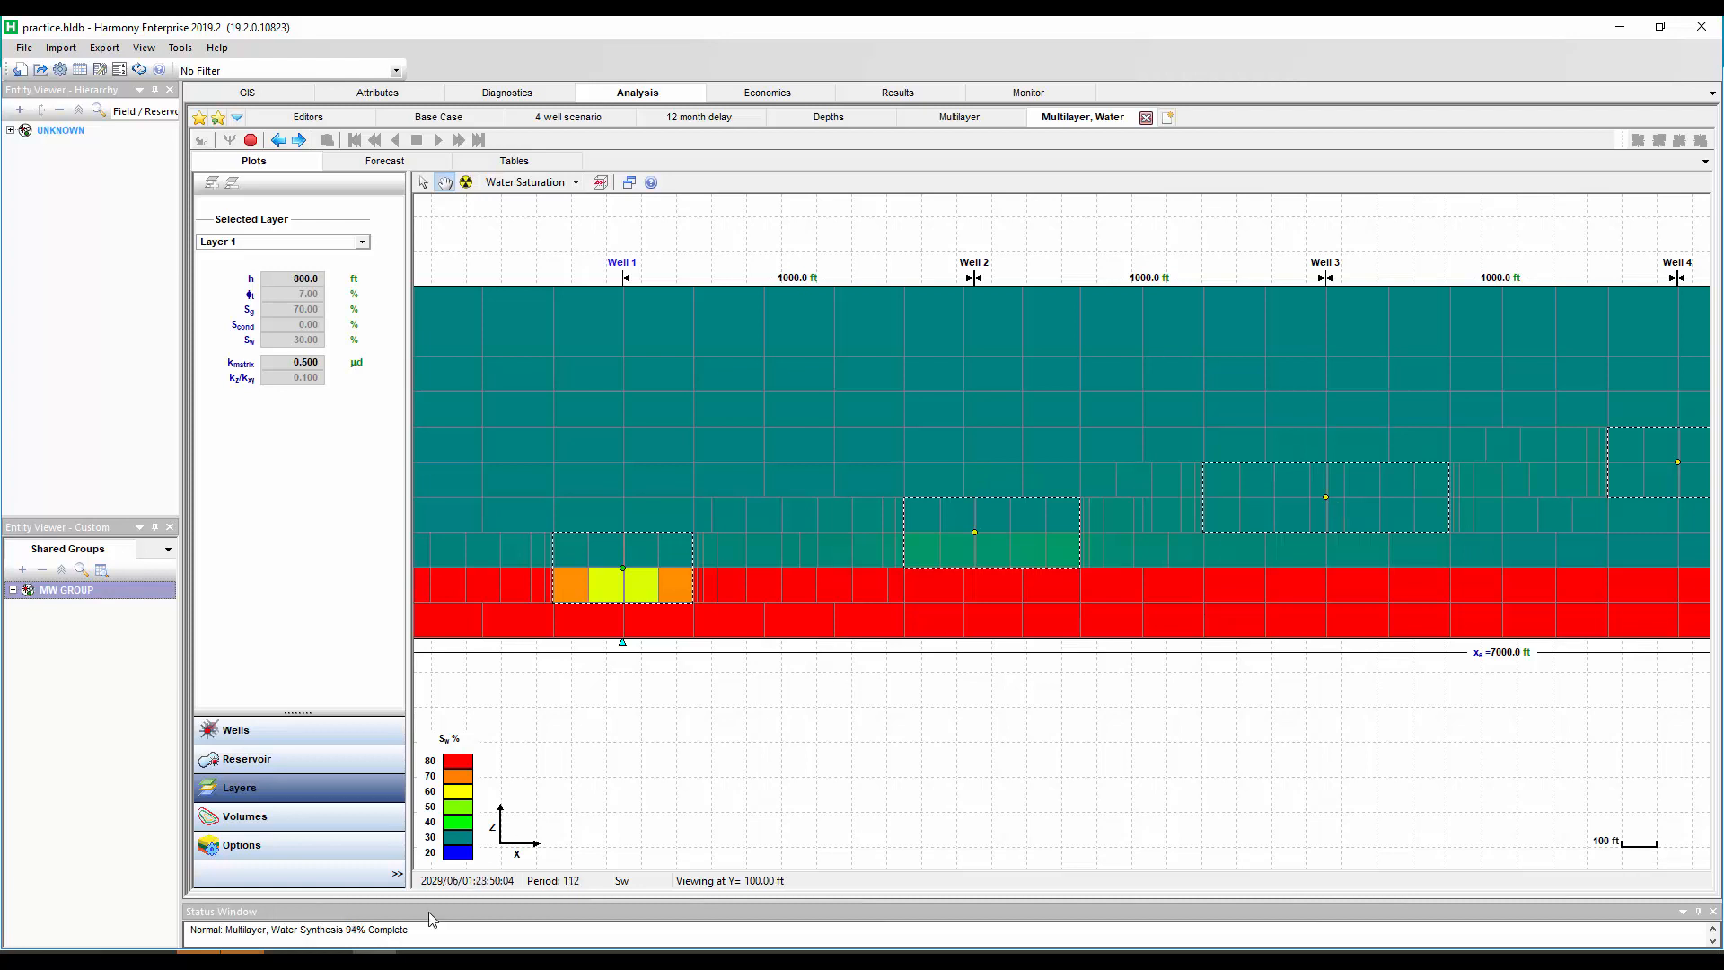
Restore the four-plot layout and move the time marker back to period 0.
{"action": "right_click", "coordinate": [789, 461]}
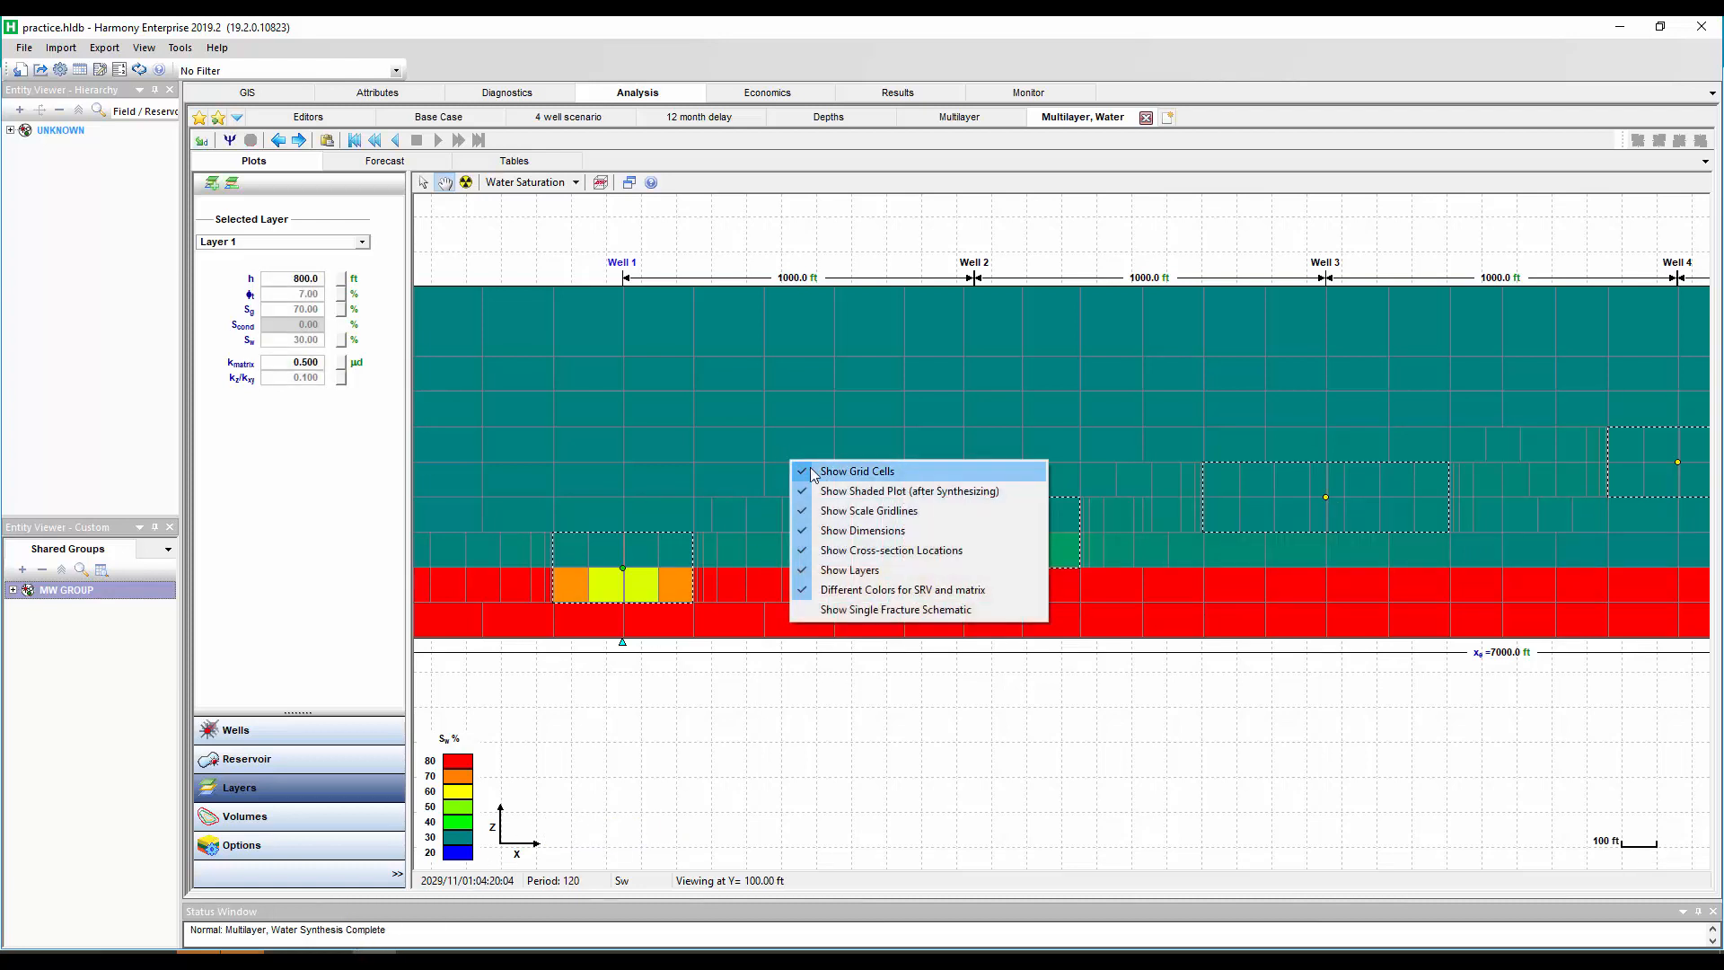
{"action": "left_click", "coordinate": [630, 183]}
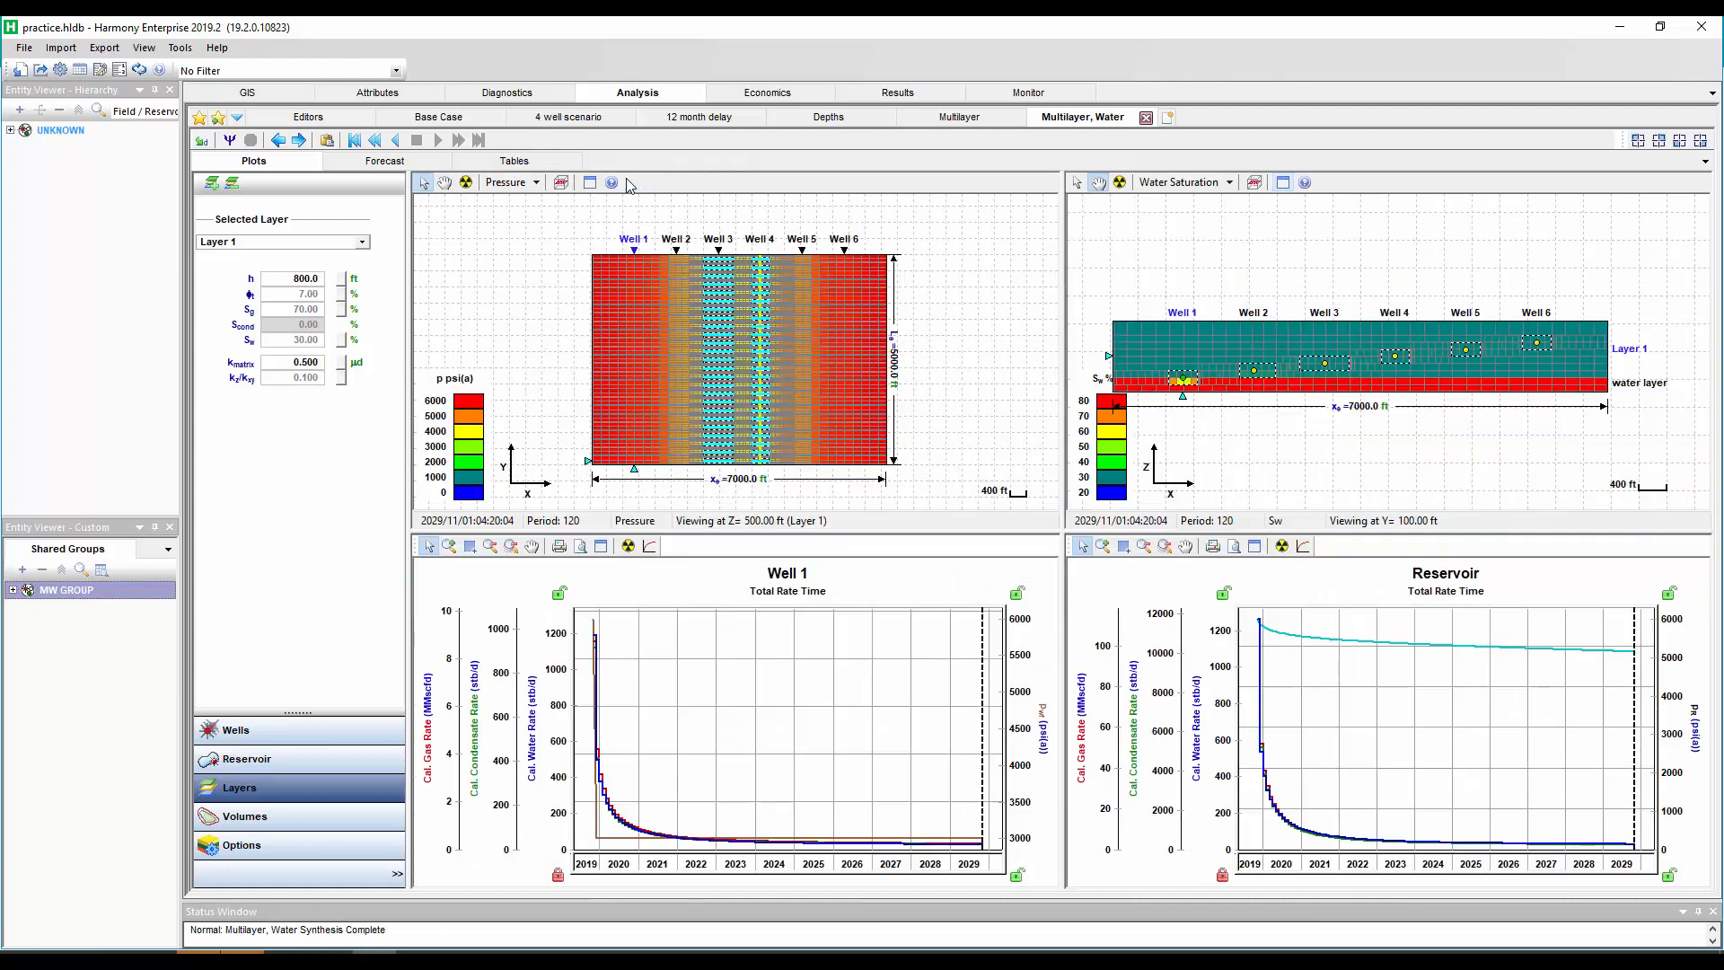
{"action": "left_click_drag", "start_coordinate": [1632, 685], "coordinate": [1256, 711]}
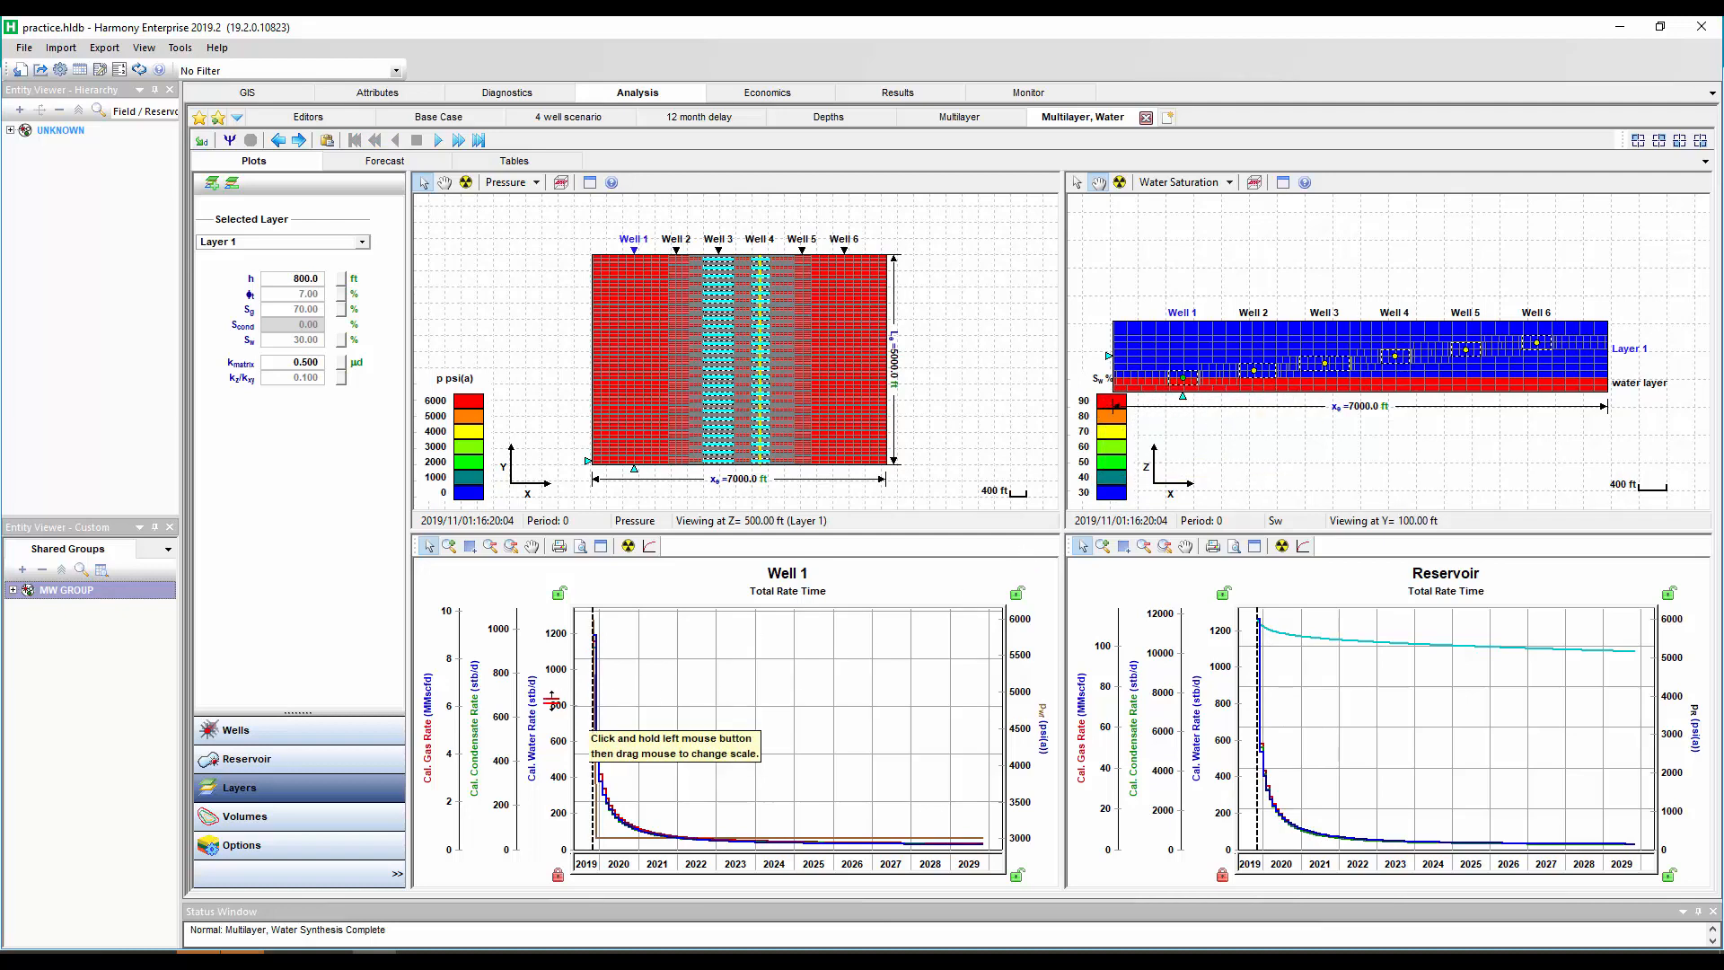
Expand Well 1's 2019–2020 rates with a water axis of about 3500 stb/d, and rescale Well 4's water axis in Multilayer to about 25 stb/d.
{"action": "left_click_drag", "start_coordinate": [551, 698], "coordinate": [554, 777]}
{"action": "left_click_drag", "start_coordinate": [656, 868], "coordinate": [883, 853]}
{"action": "left_click_drag", "start_coordinate": [534, 714], "coordinate": [531, 741]}
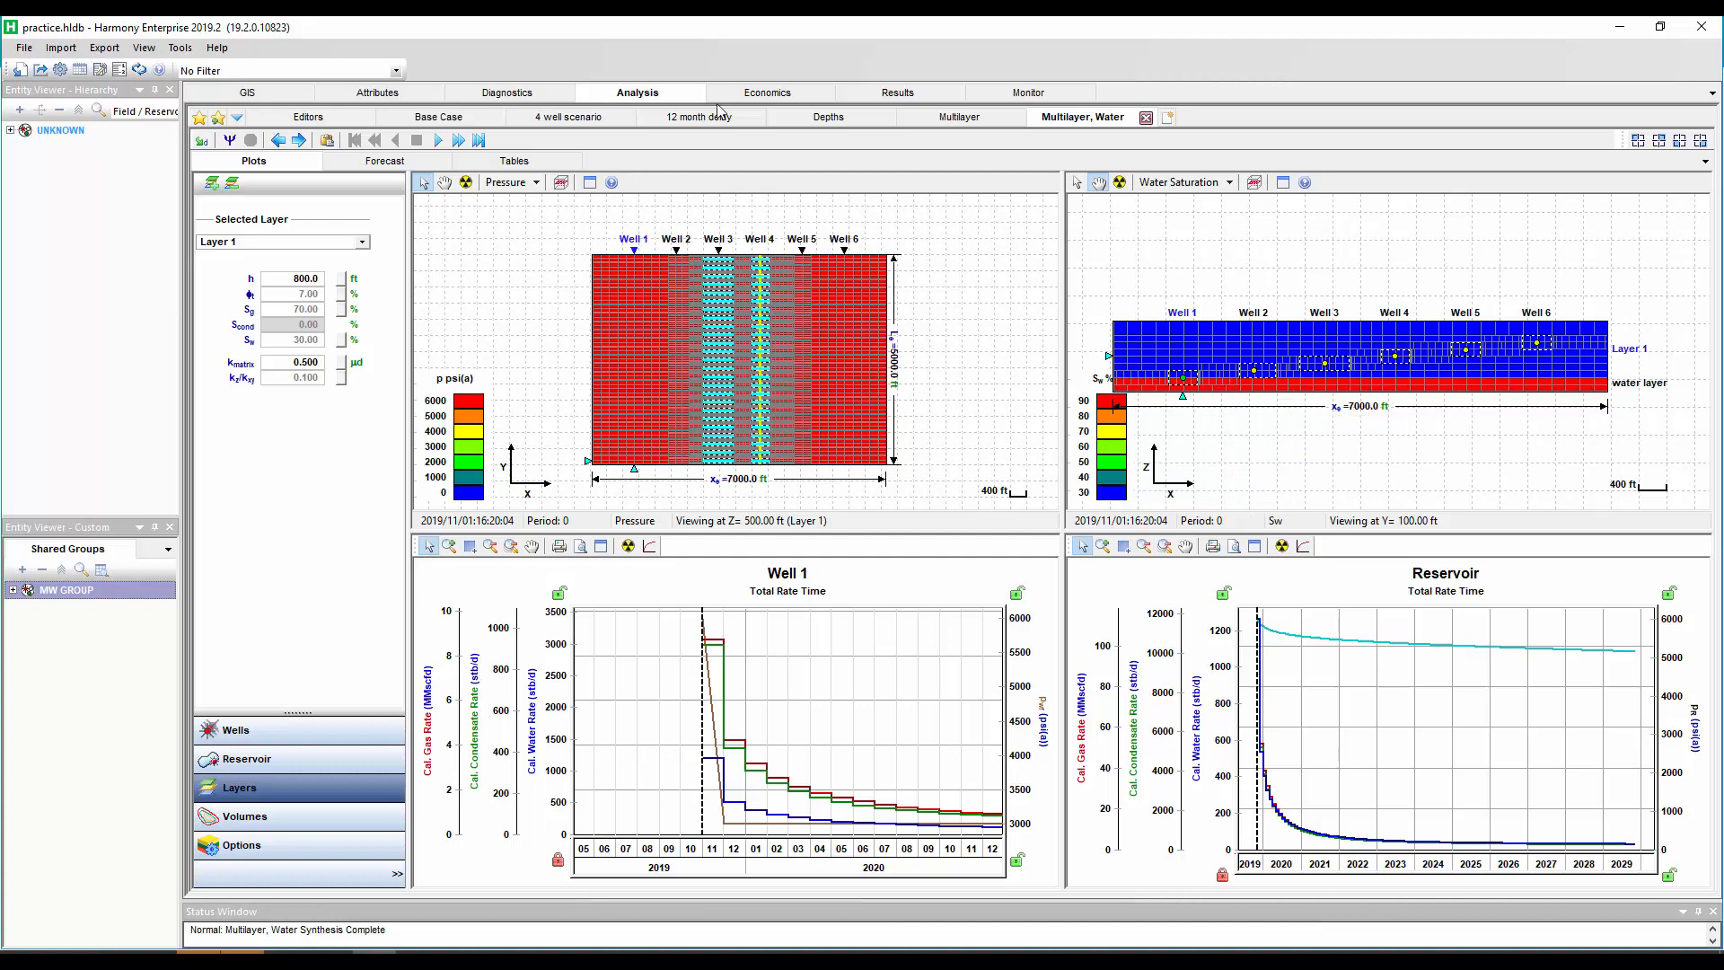
{"action": "left_click", "coordinate": [953, 120]}
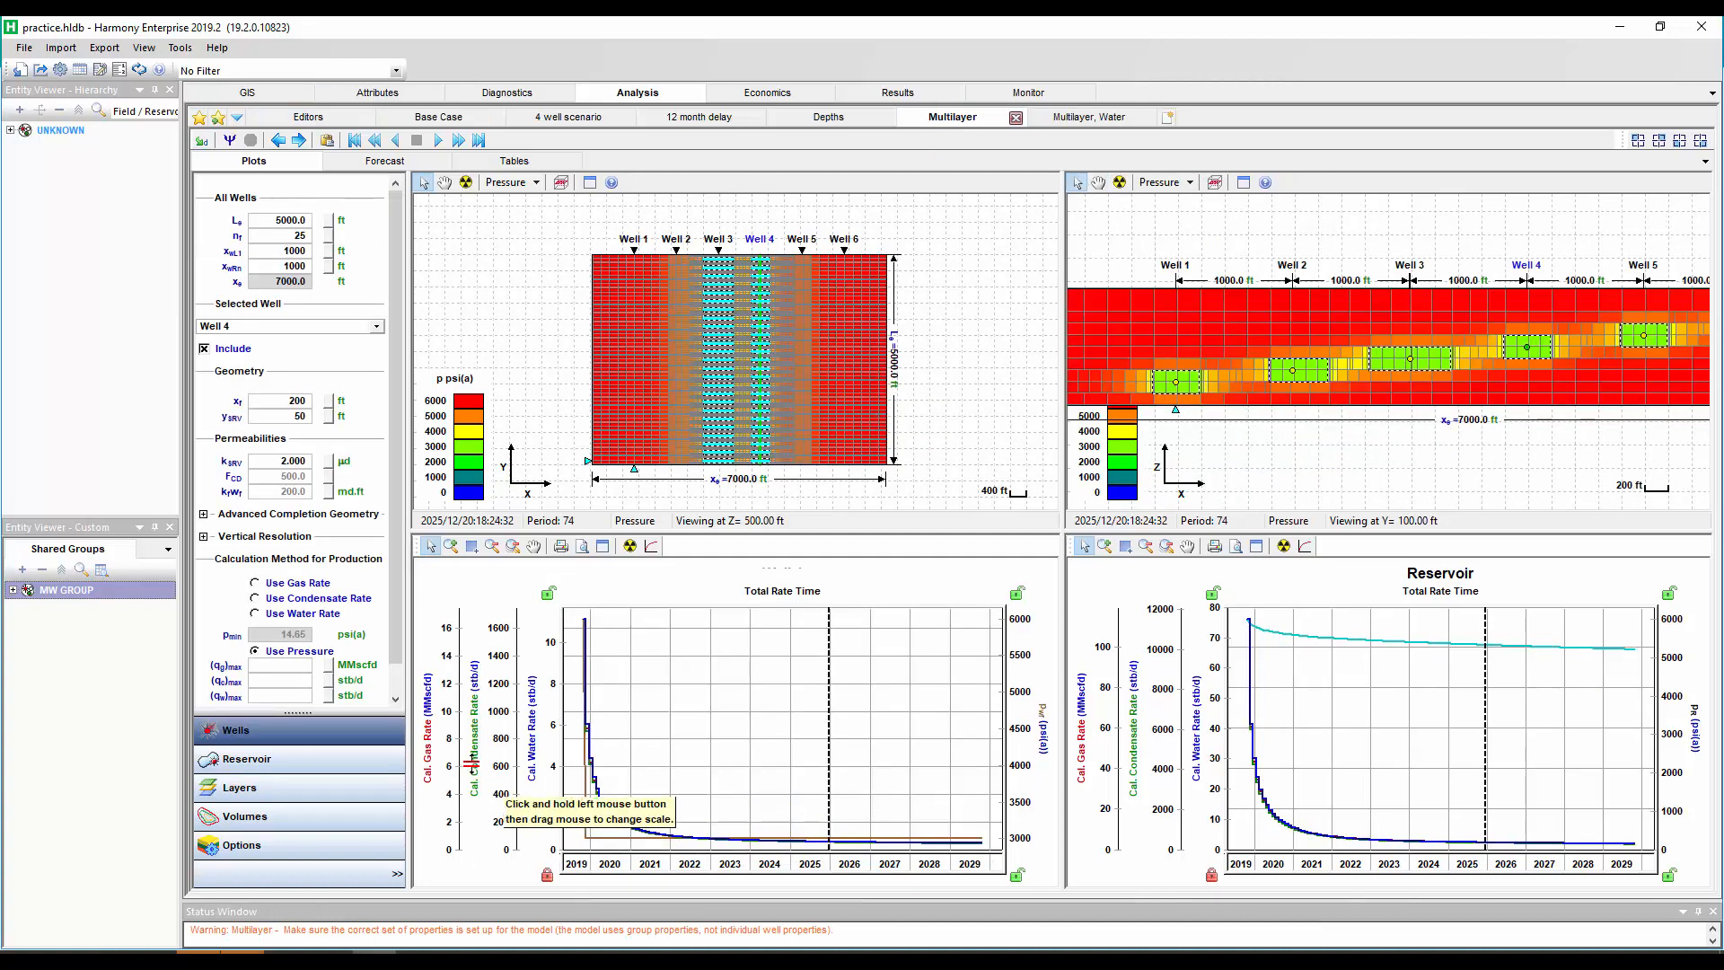
{"action": "left_click_drag", "start_coordinate": [537, 687], "coordinate": [544, 780]}
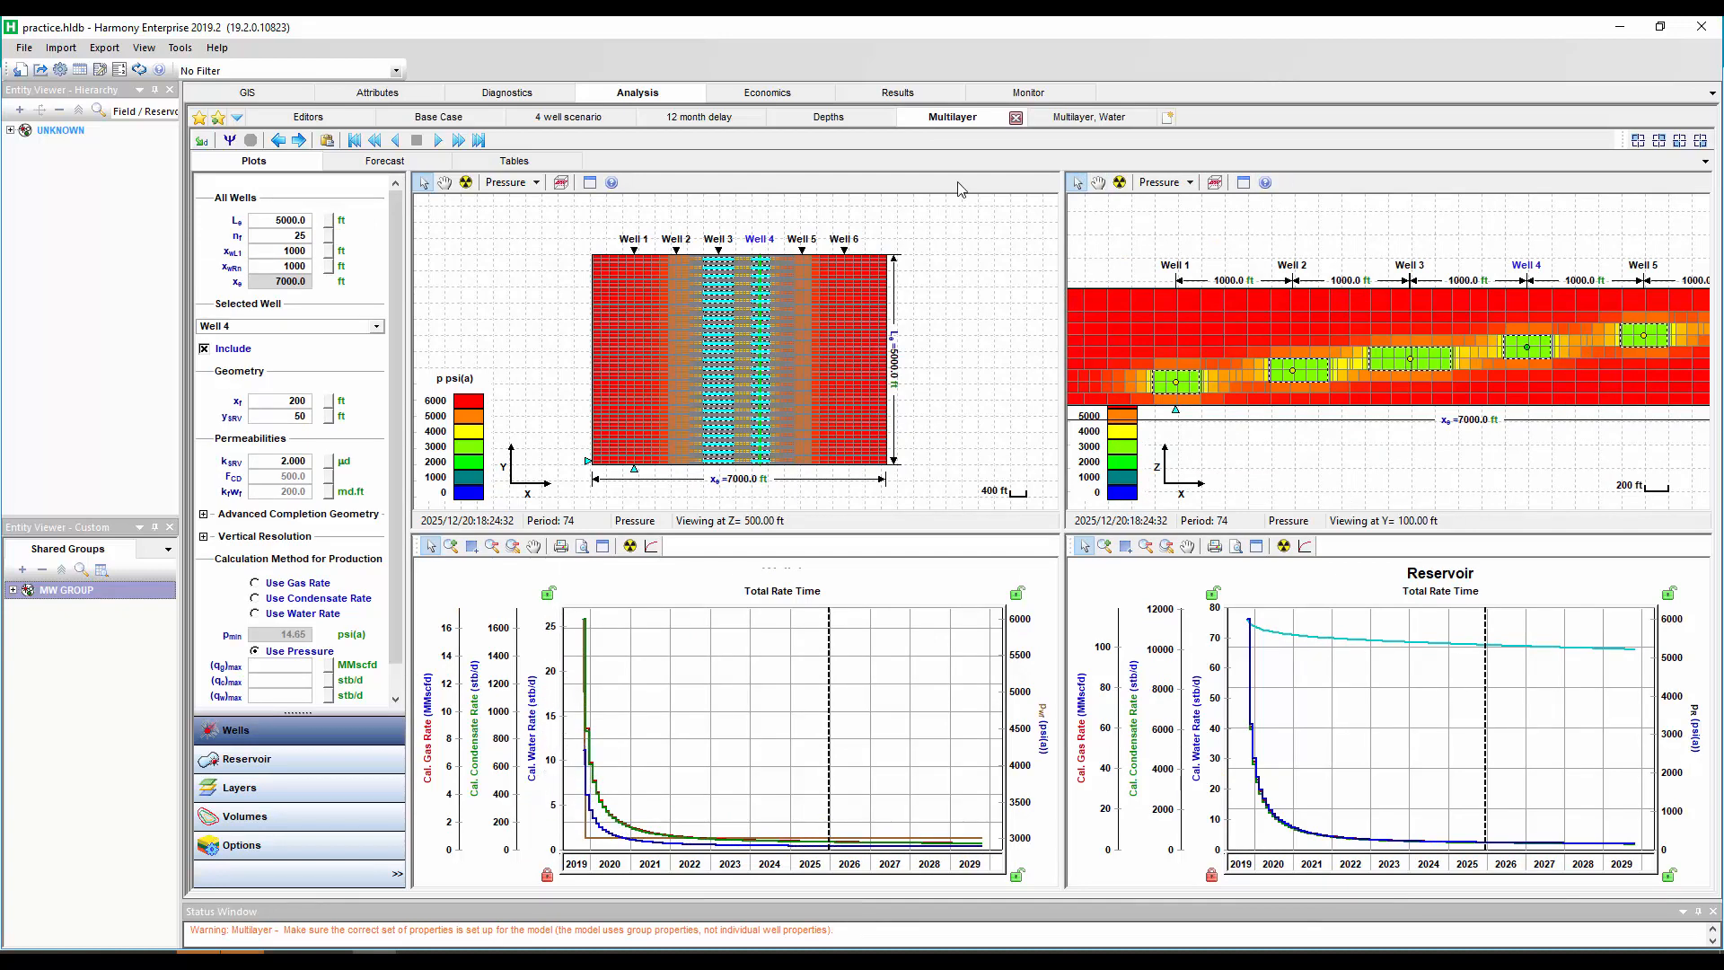
Open the well comparison plot in the results and rescale the cumulative condensate and water axis to a maximum of about 340 Mstb.
{"action": "left_click", "coordinate": [890, 93]}
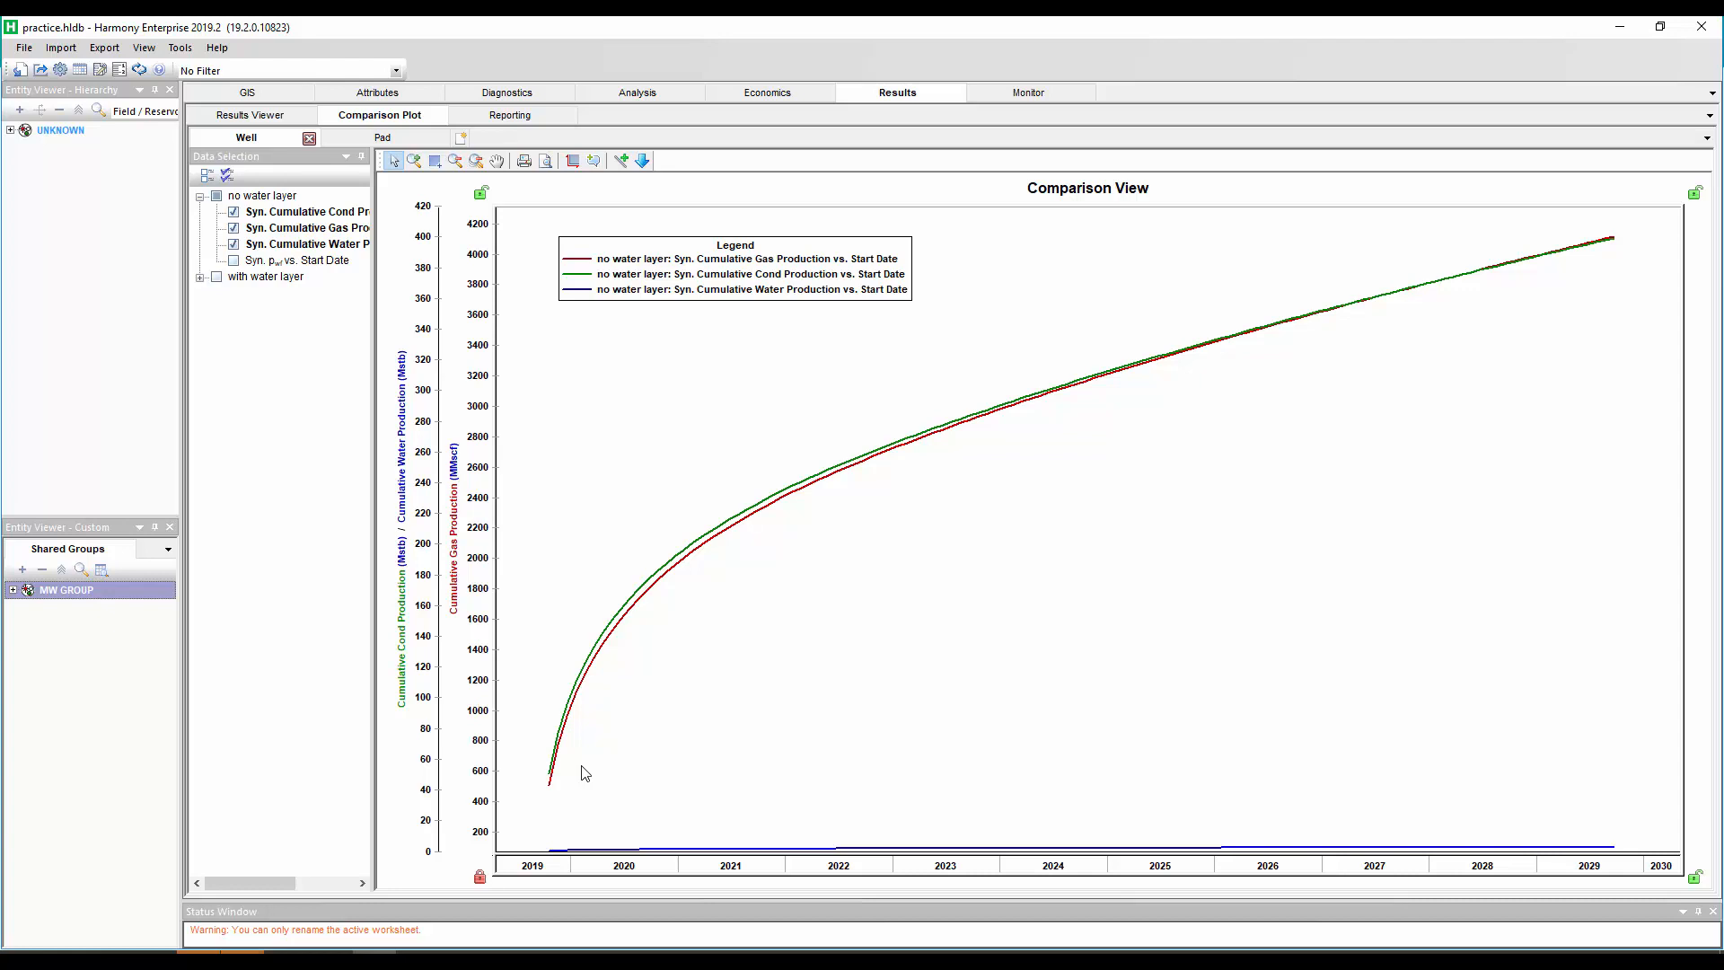
{"action": "mouse_move", "coordinate": [724, 530]}
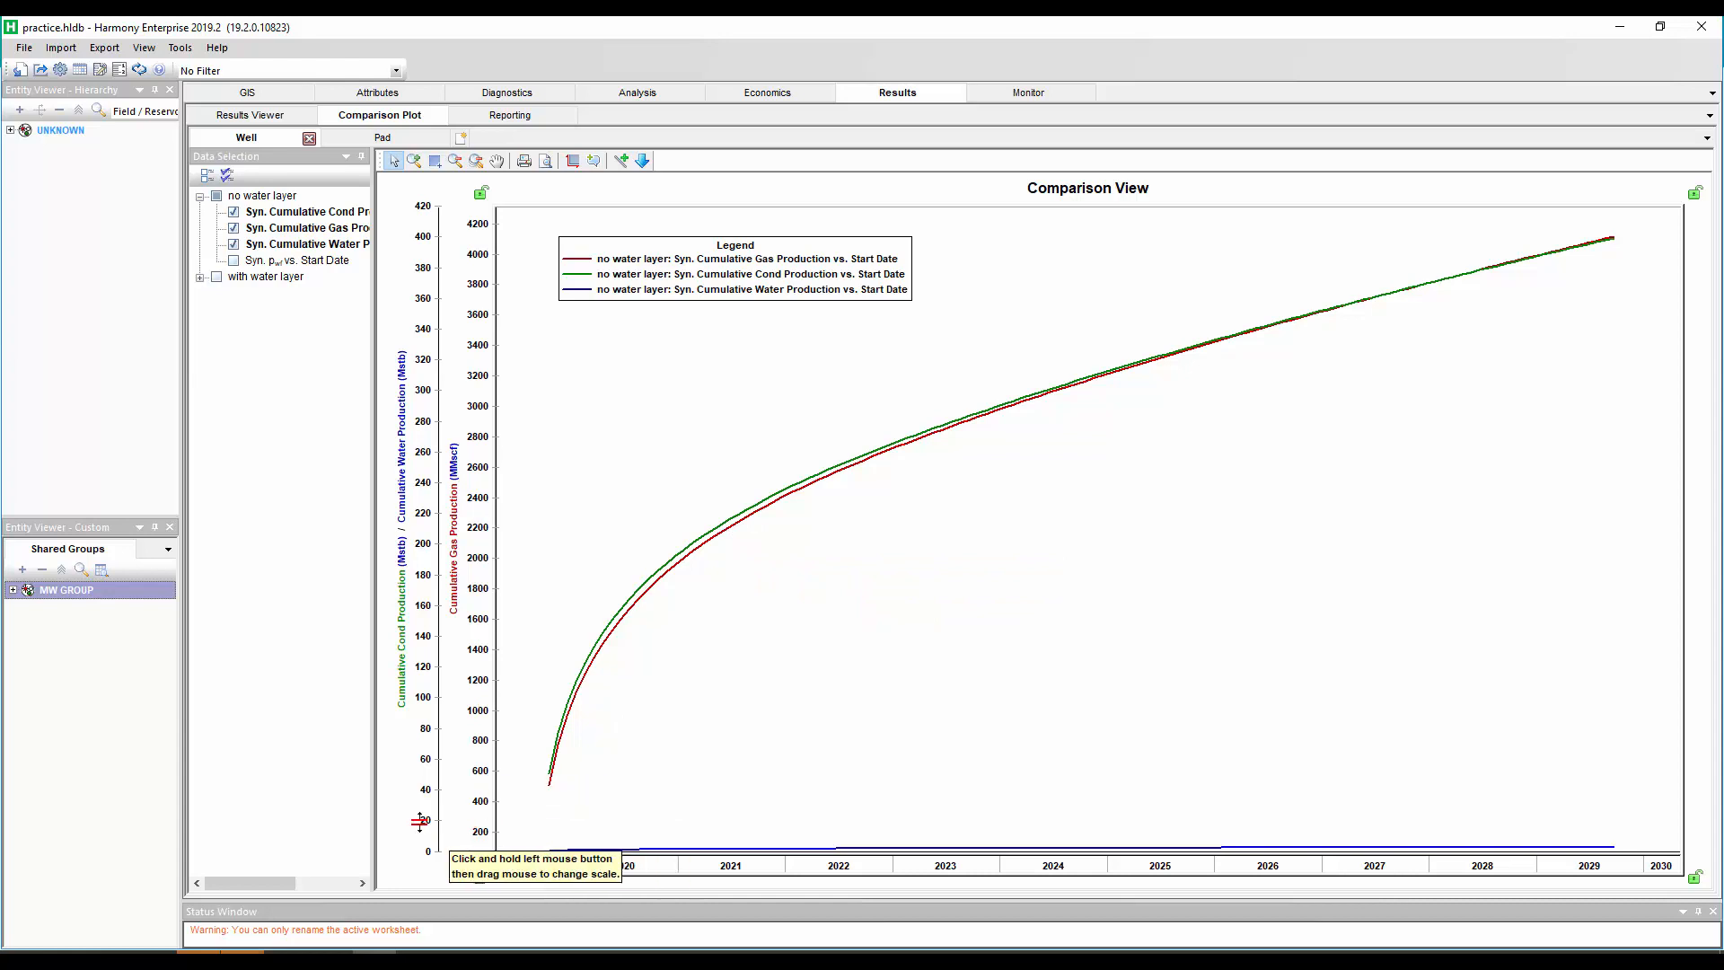
{"action": "left_click_drag", "start_coordinate": [445, 826], "coordinate": [449, 722]}
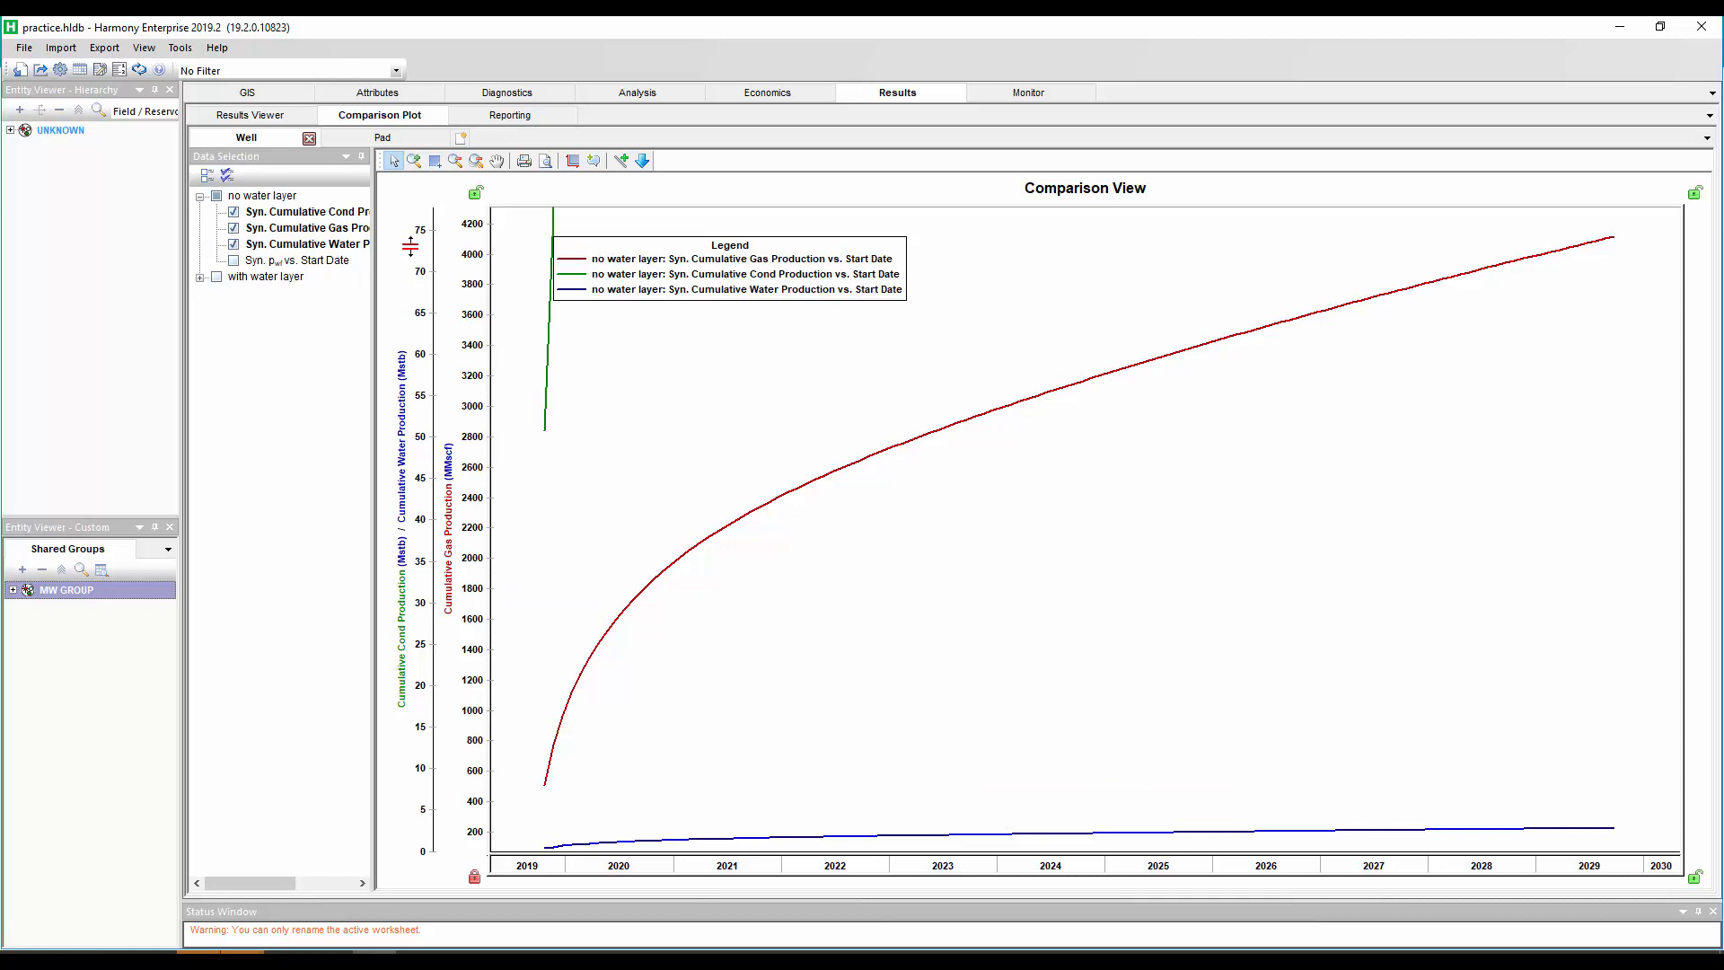
{"action": "left_click_drag", "start_coordinate": [419, 284], "coordinate": [434, 719]}
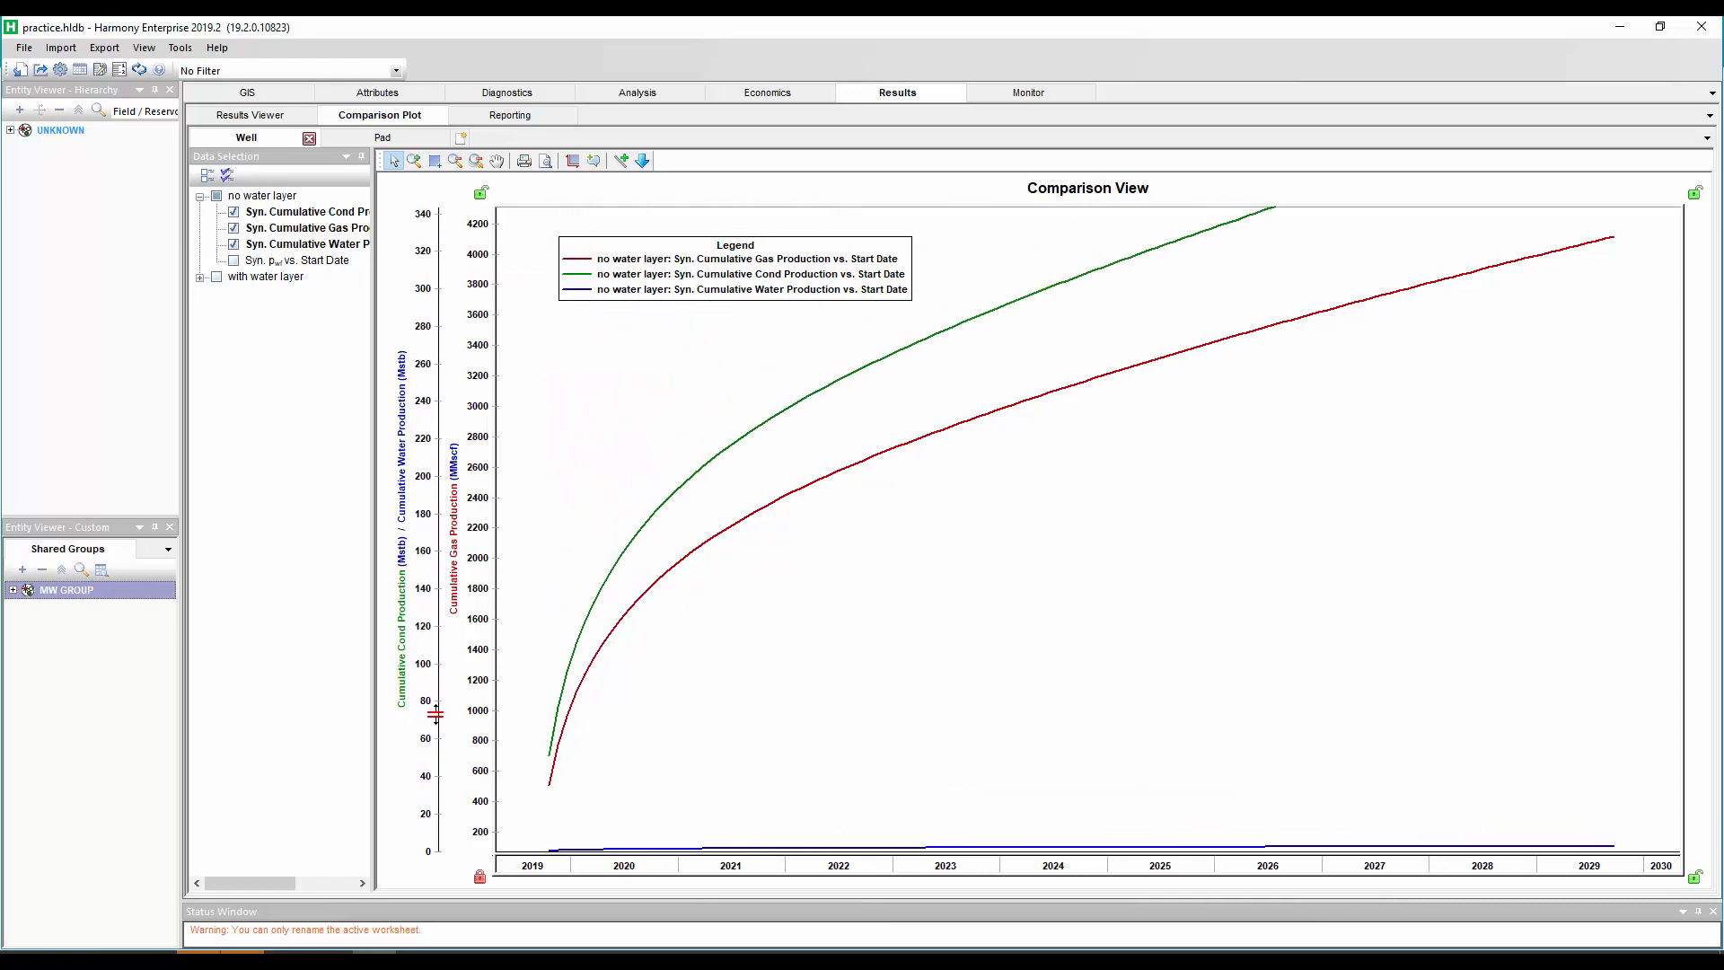
Add the with water layer cumulative condensate, gas and water production curves to the well comparison plot and inspect the curve endpoints.
{"action": "left_click", "coordinate": [200, 279]}
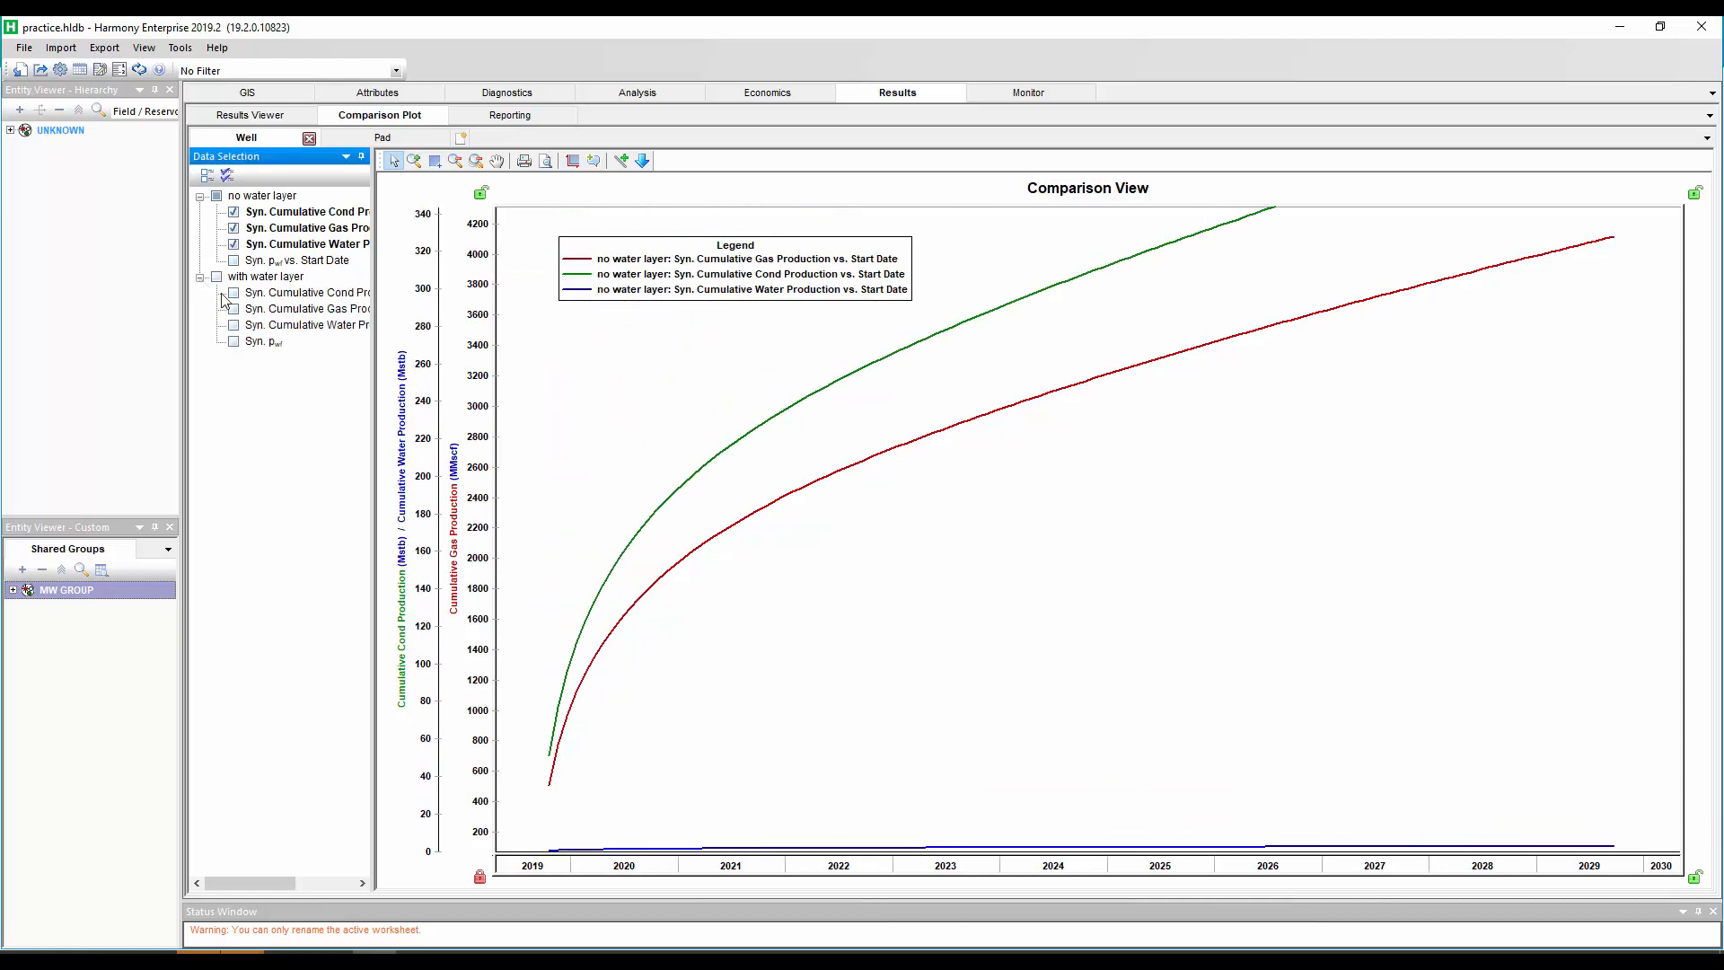
{"action": "left_click", "coordinate": [234, 292]}
{"action": "left_click", "coordinate": [234, 309]}
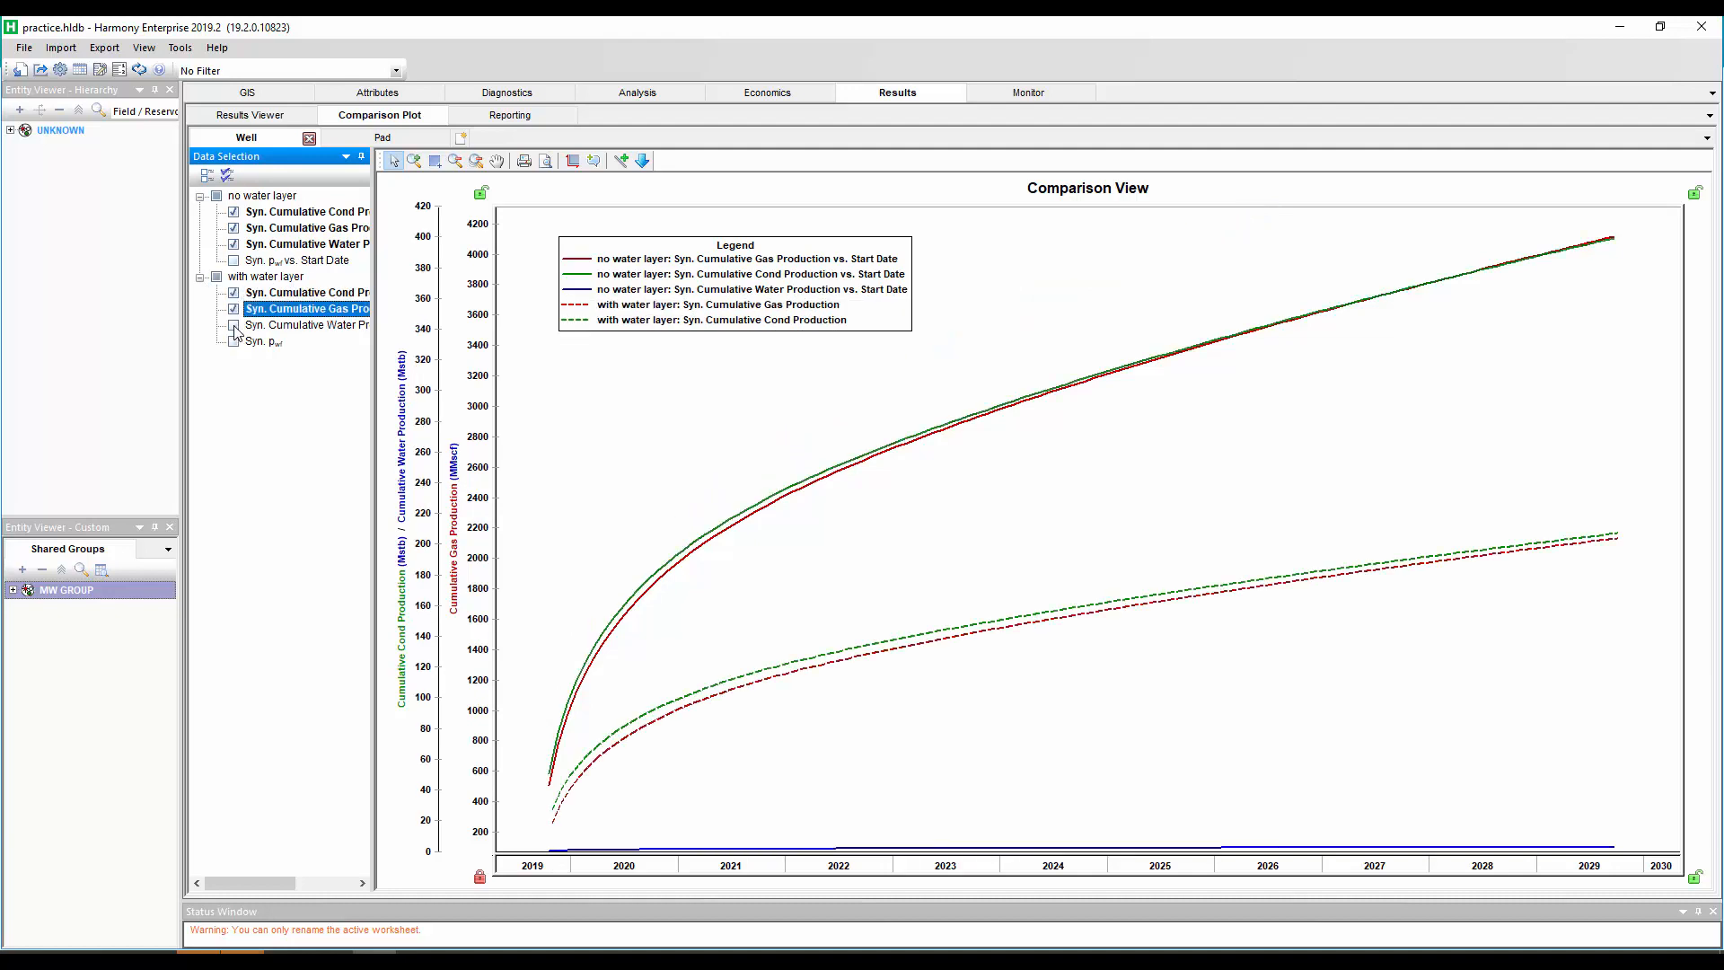
{"action": "left_click", "coordinate": [233, 325]}
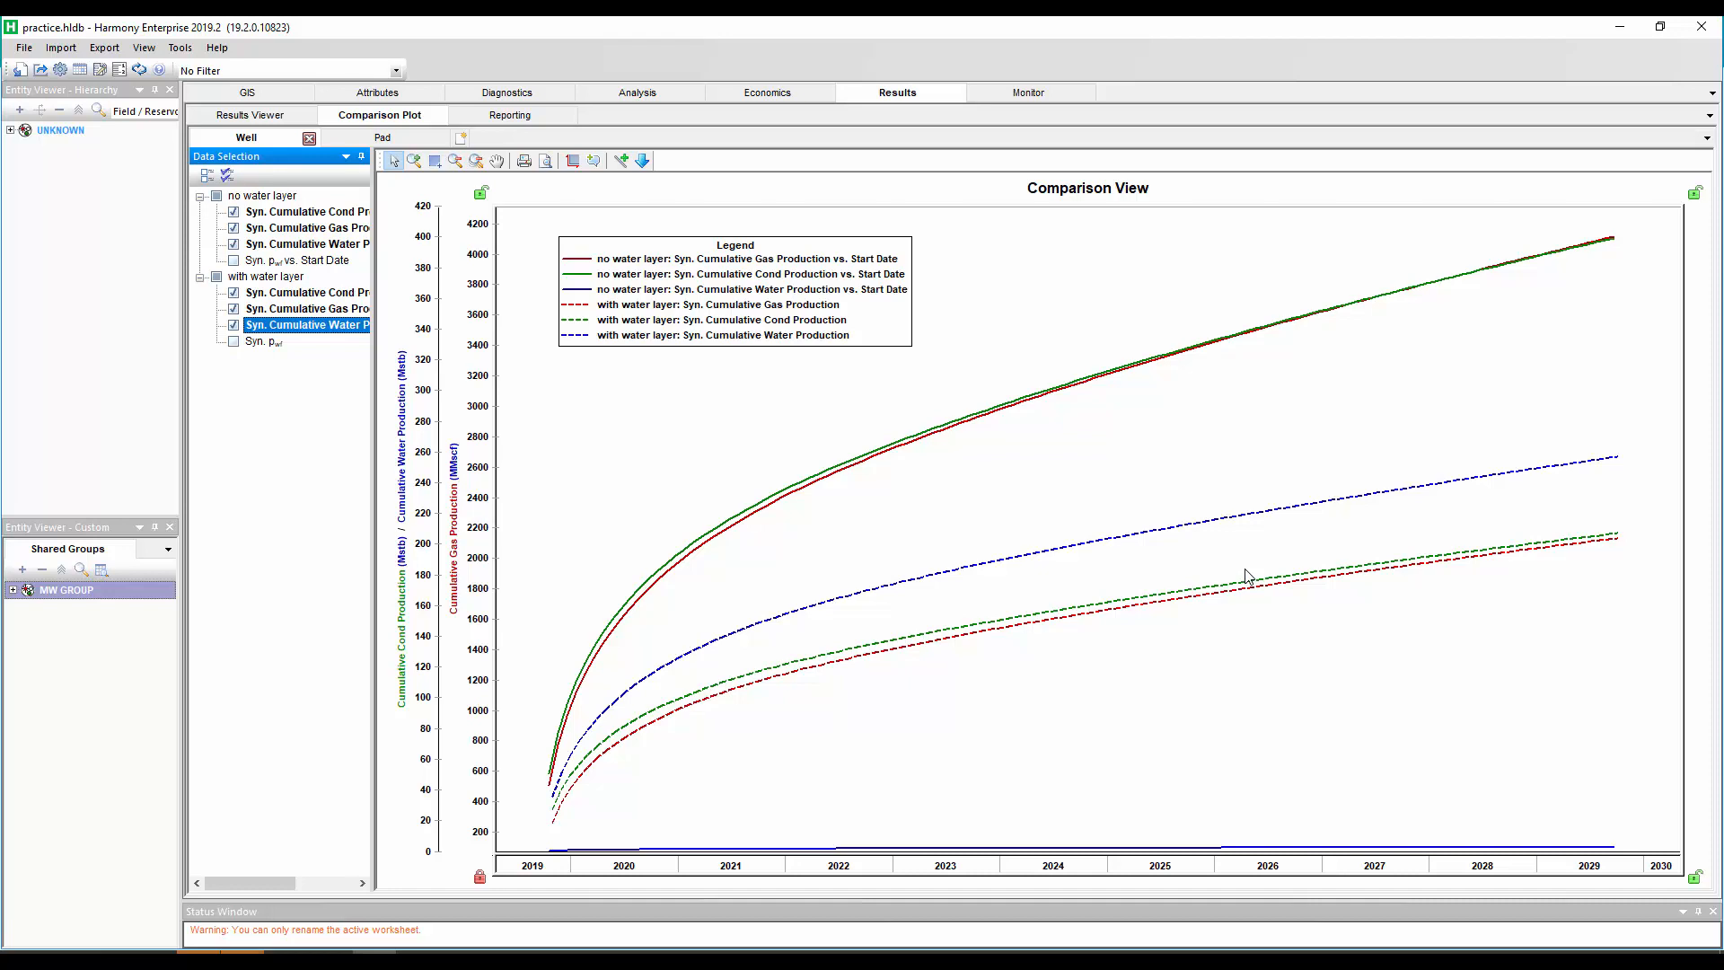
{"action": "mouse_move", "coordinate": [1319, 501]}
{"action": "mouse_move", "coordinate": [1613, 539]}
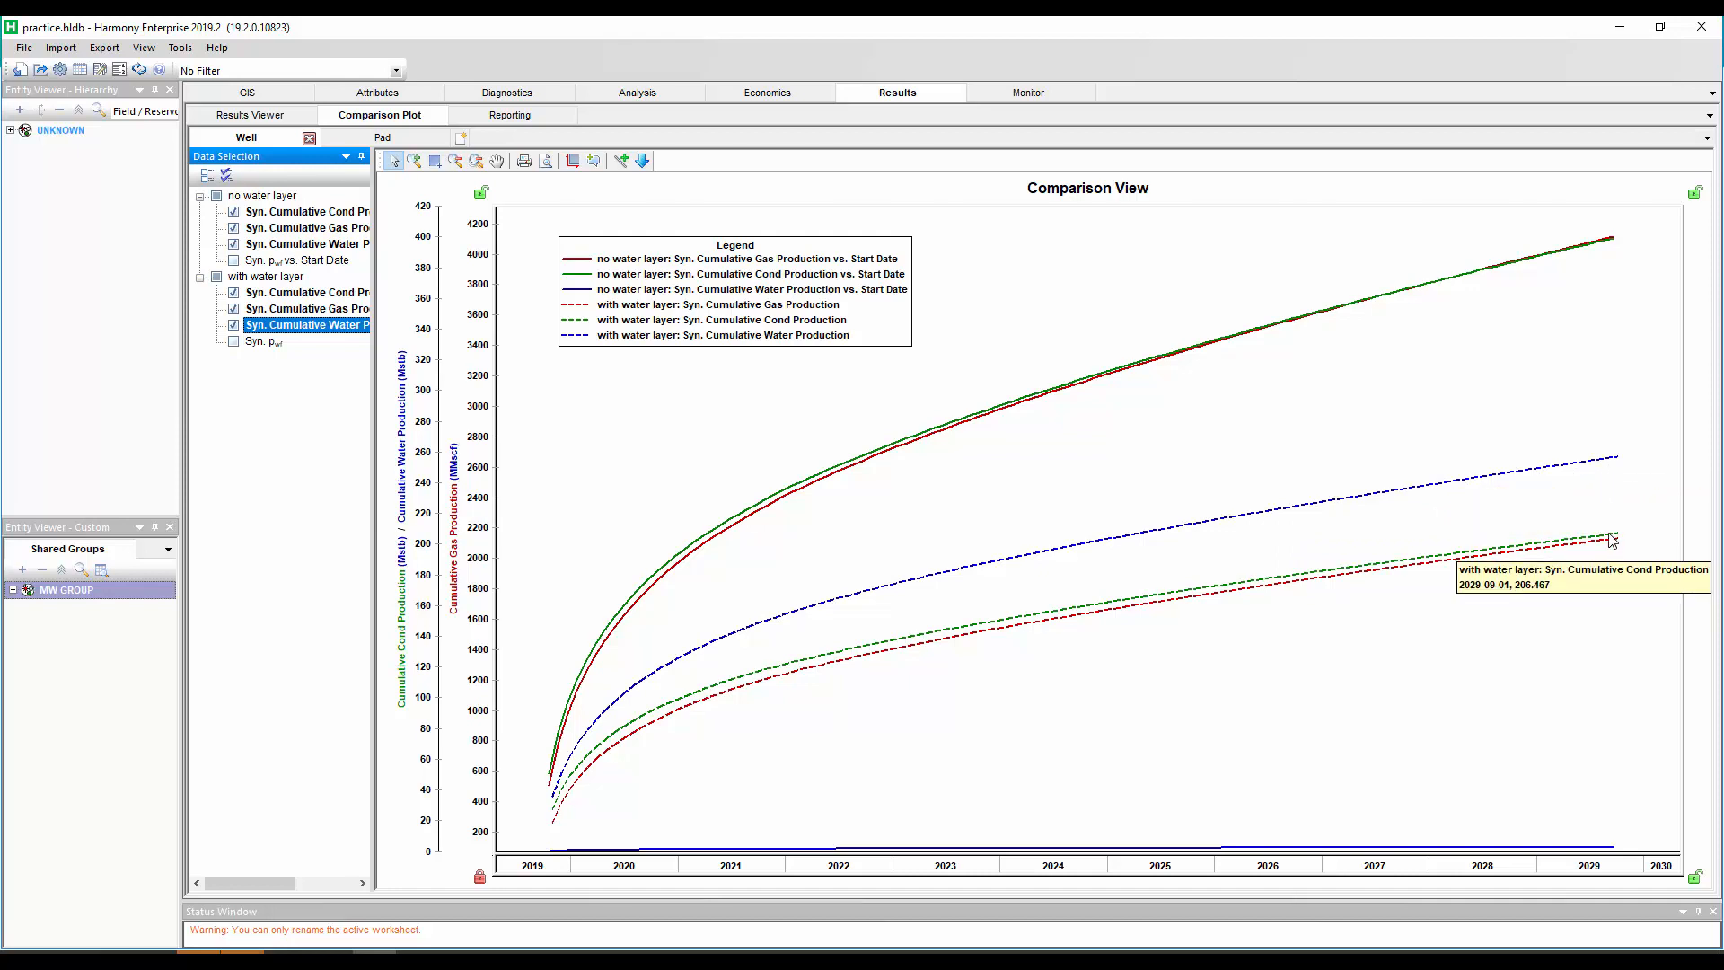
{"action": "mouse_move", "coordinate": [1603, 248]}
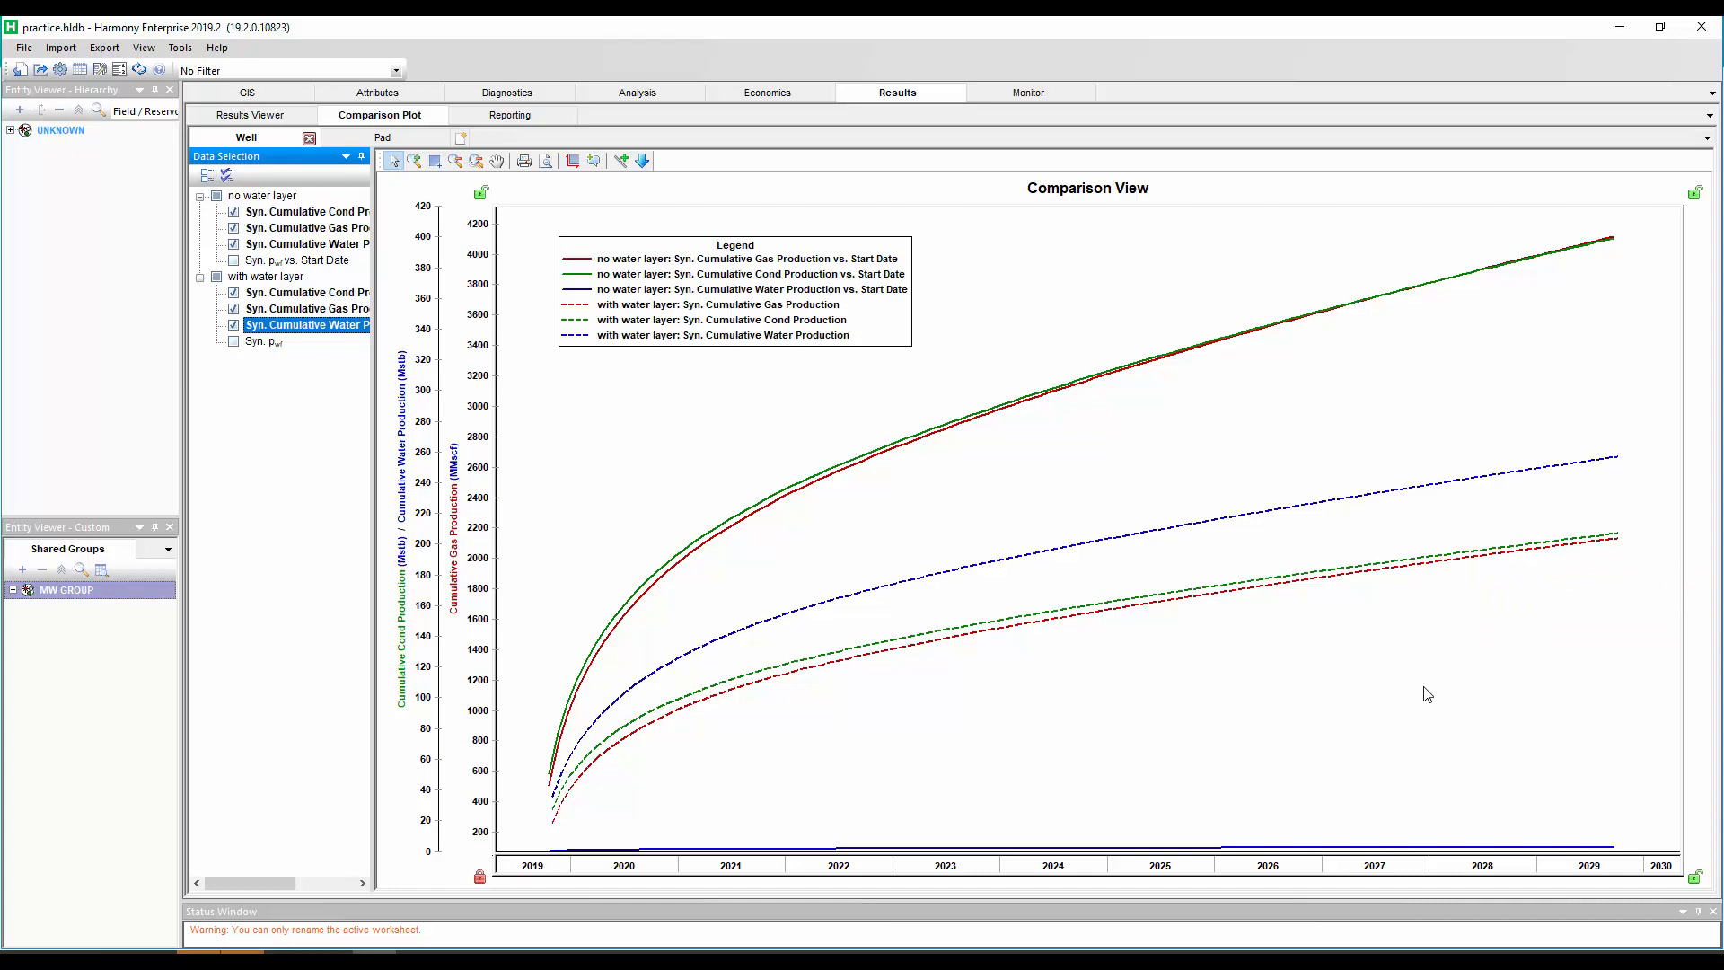
Add the with water layer cumulative condensate, gas and water production curves to the pad comparison plot, inspecting their final values.
{"action": "left_click", "coordinate": [386, 139]}
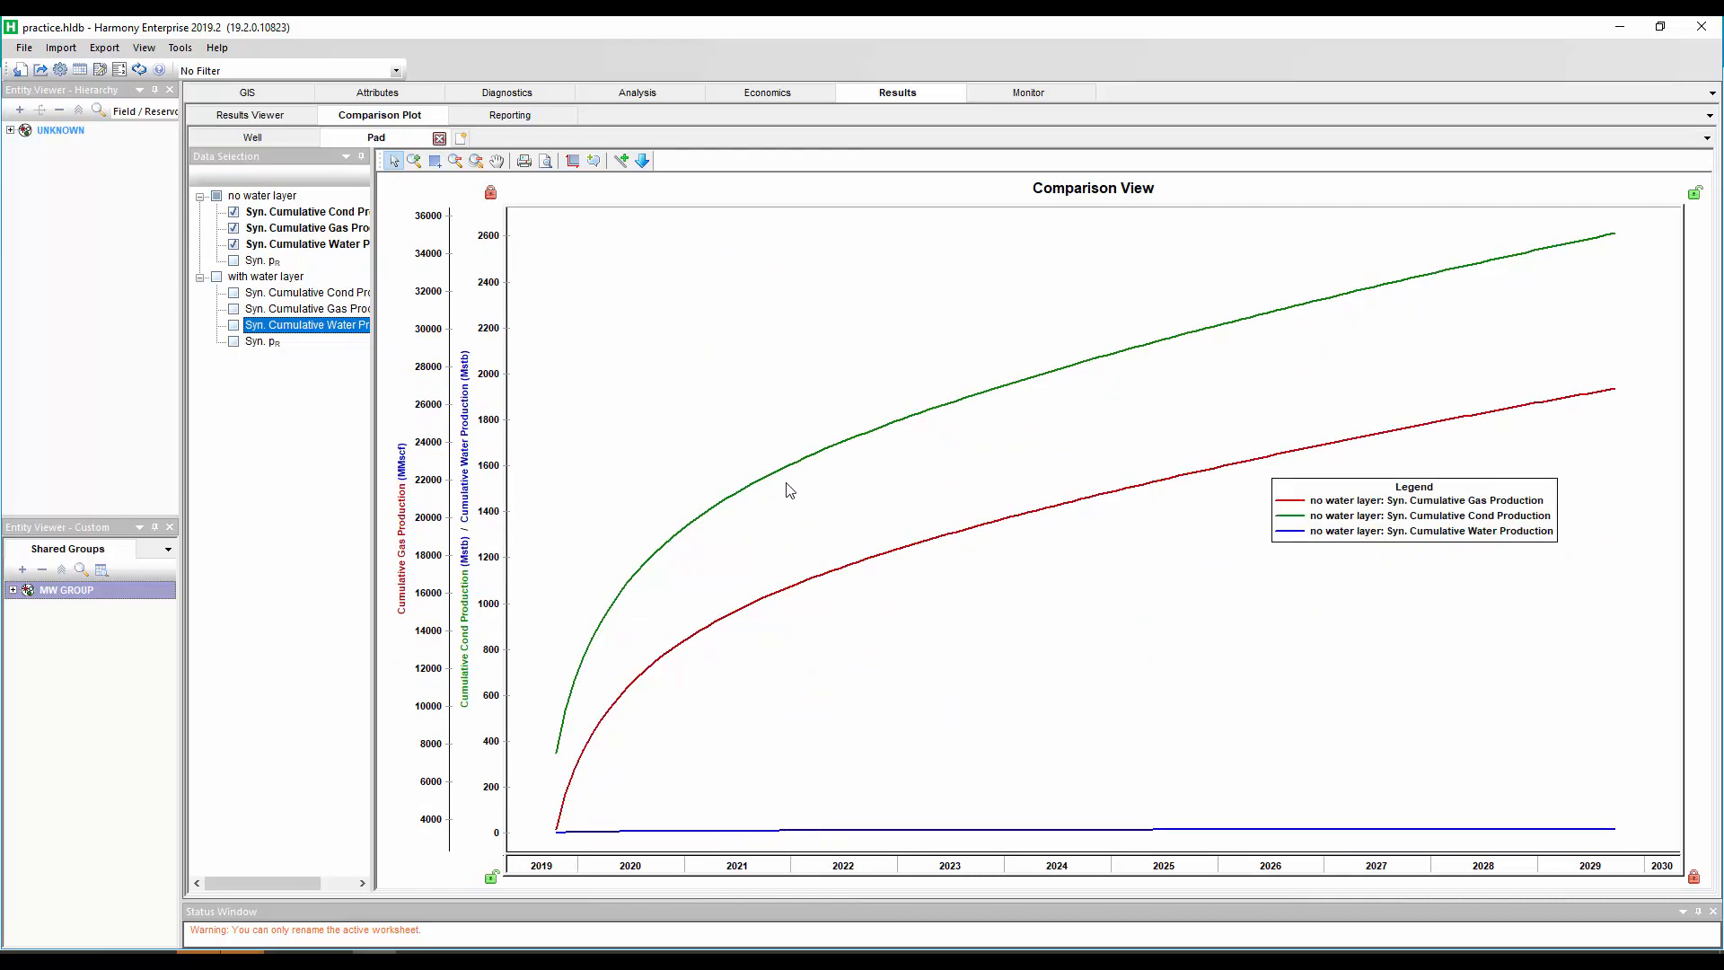
{"action": "mouse_move", "coordinate": [1487, 274]}
{"action": "left_click", "coordinate": [234, 293]}
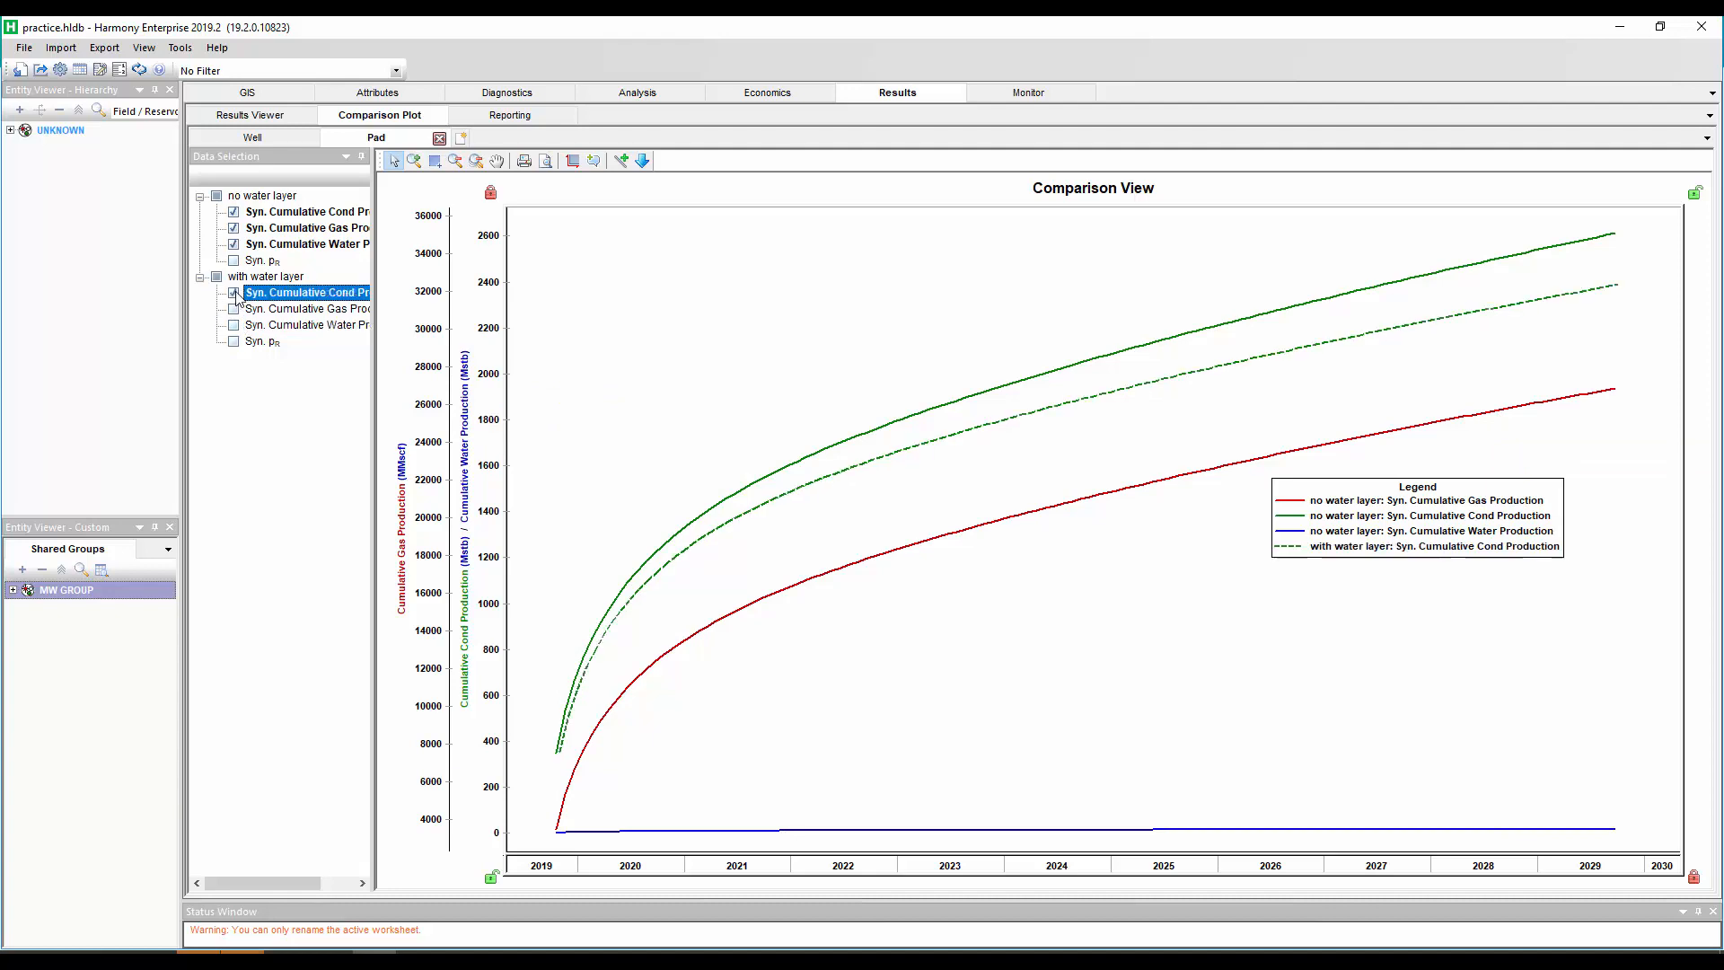
{"action": "mouse_move", "coordinate": [1620, 284]}
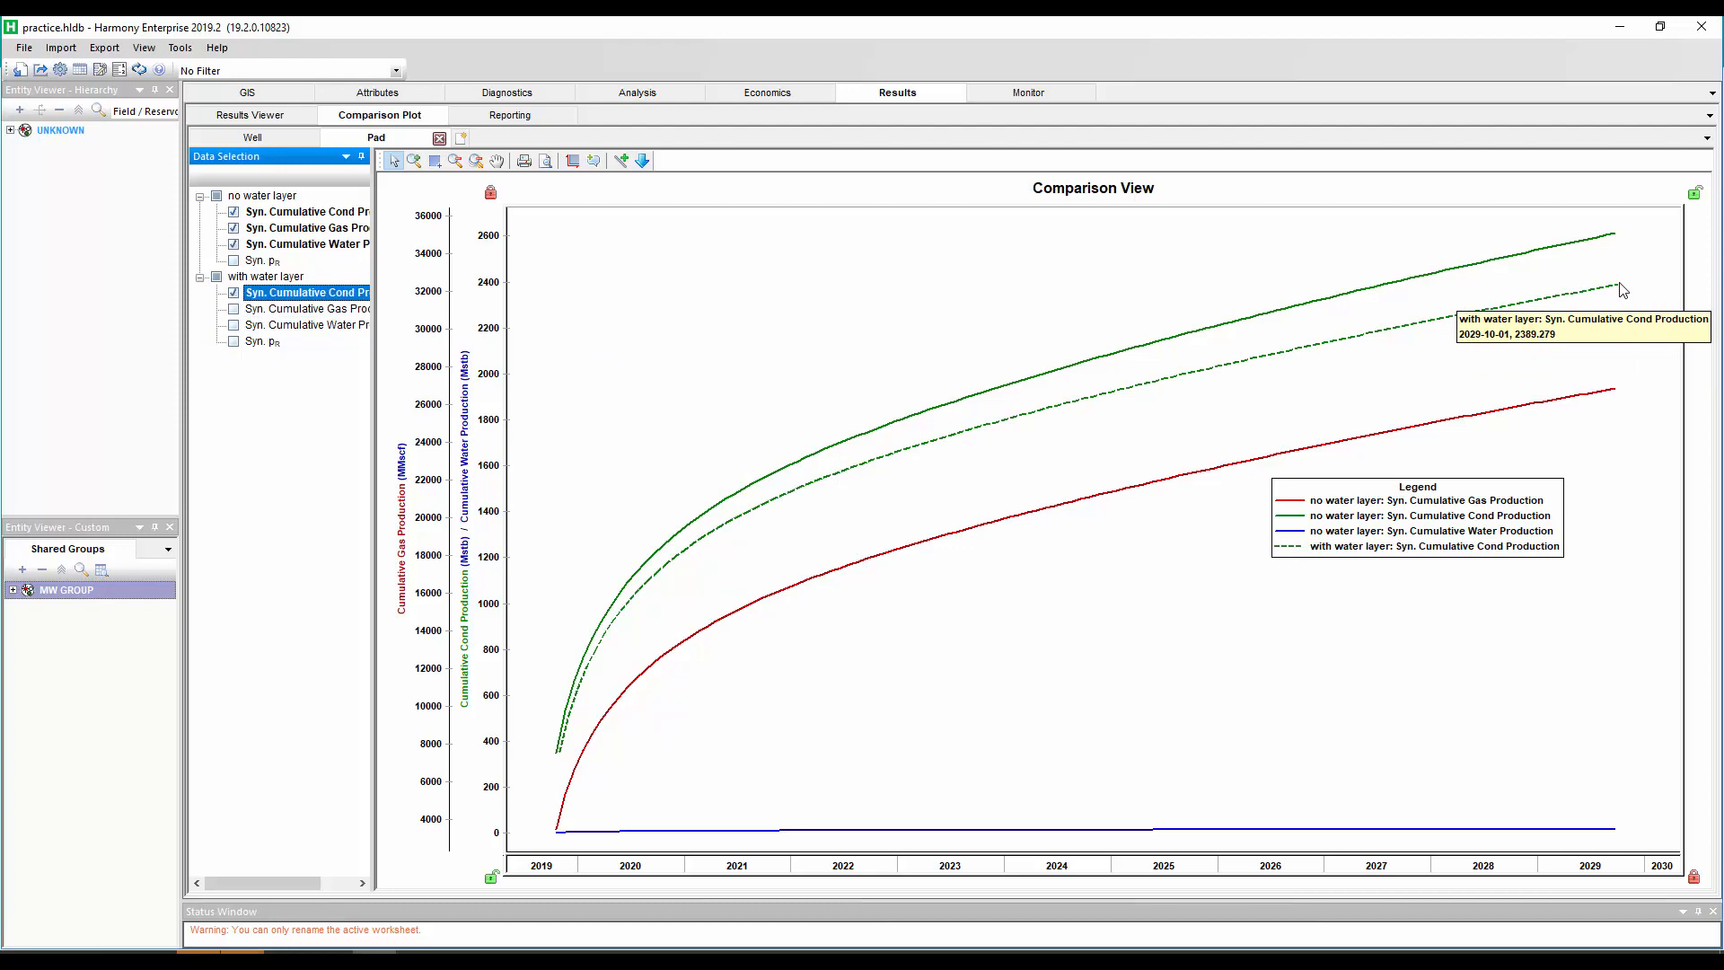
{"action": "left_click", "coordinate": [233, 309]}
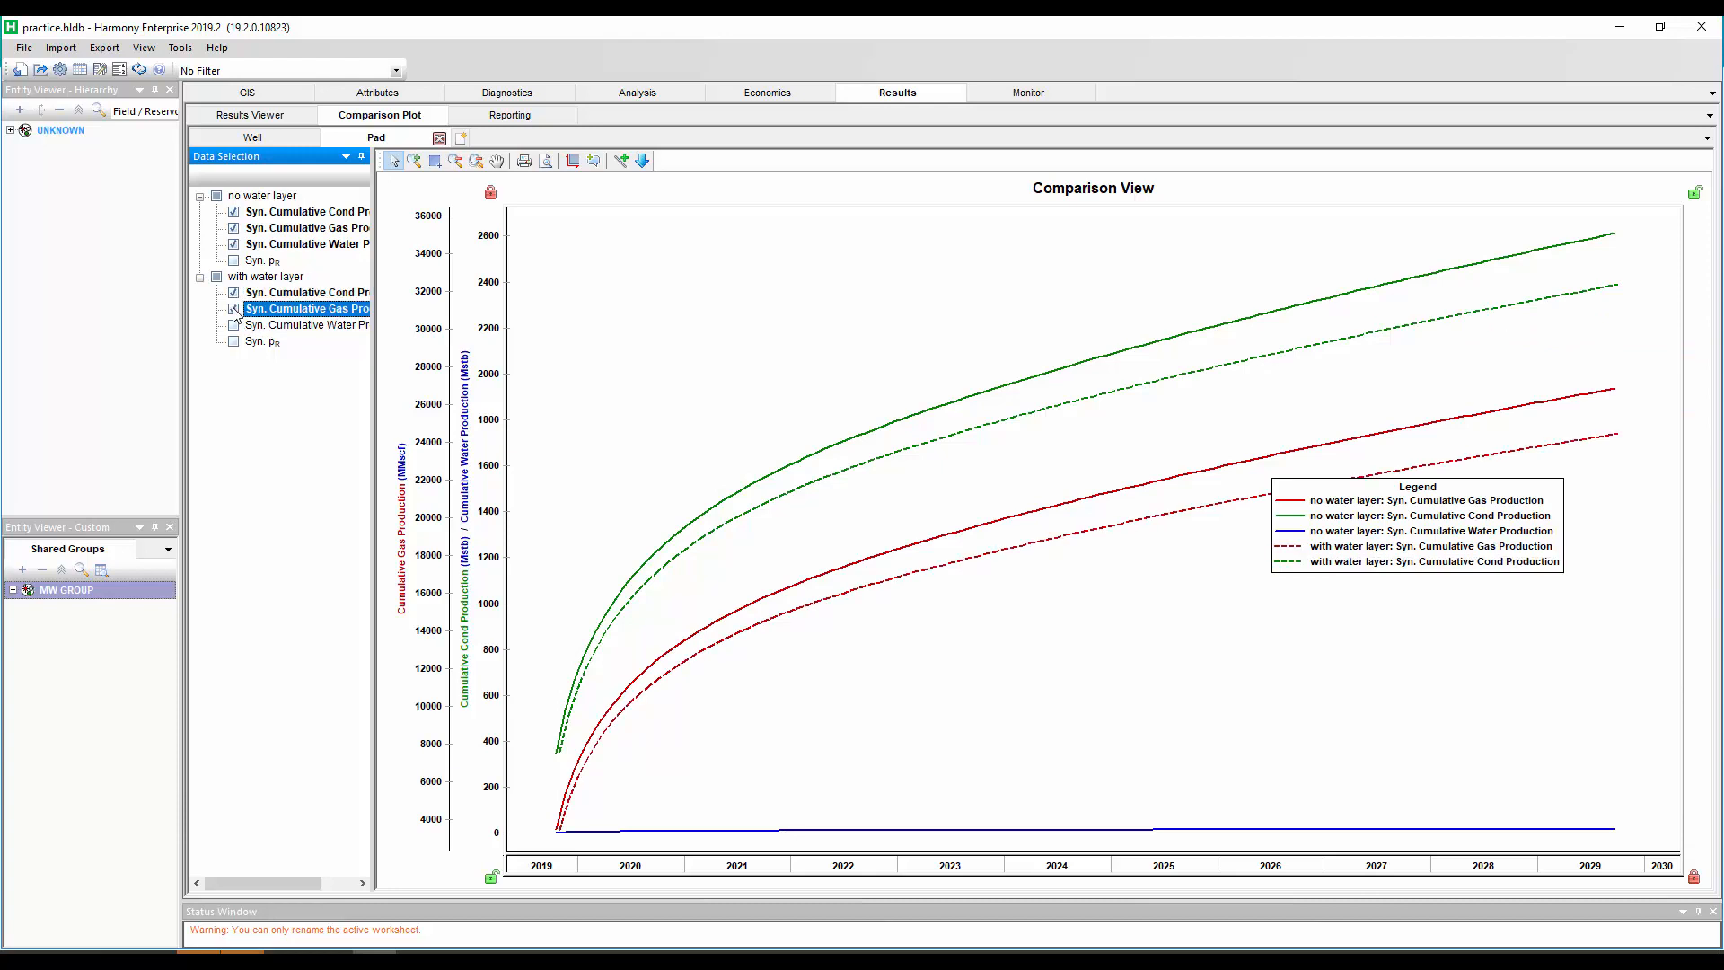
{"action": "left_click", "coordinate": [233, 325]}
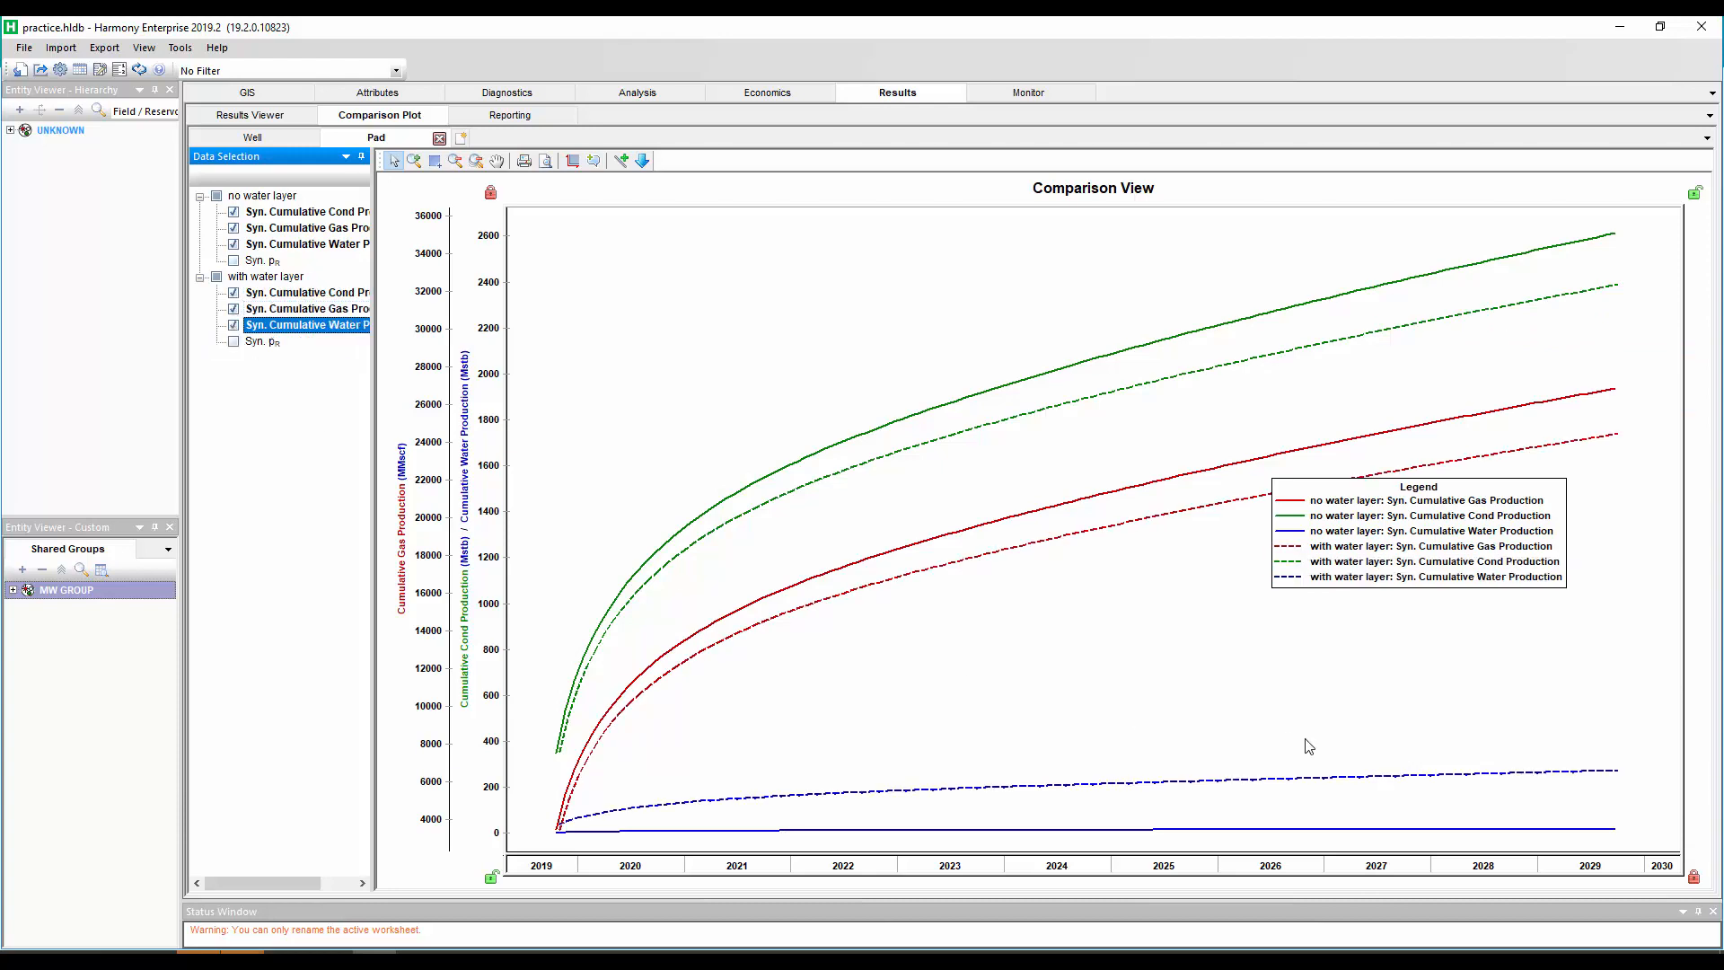
{"action": "mouse_move", "coordinate": [1616, 781]}
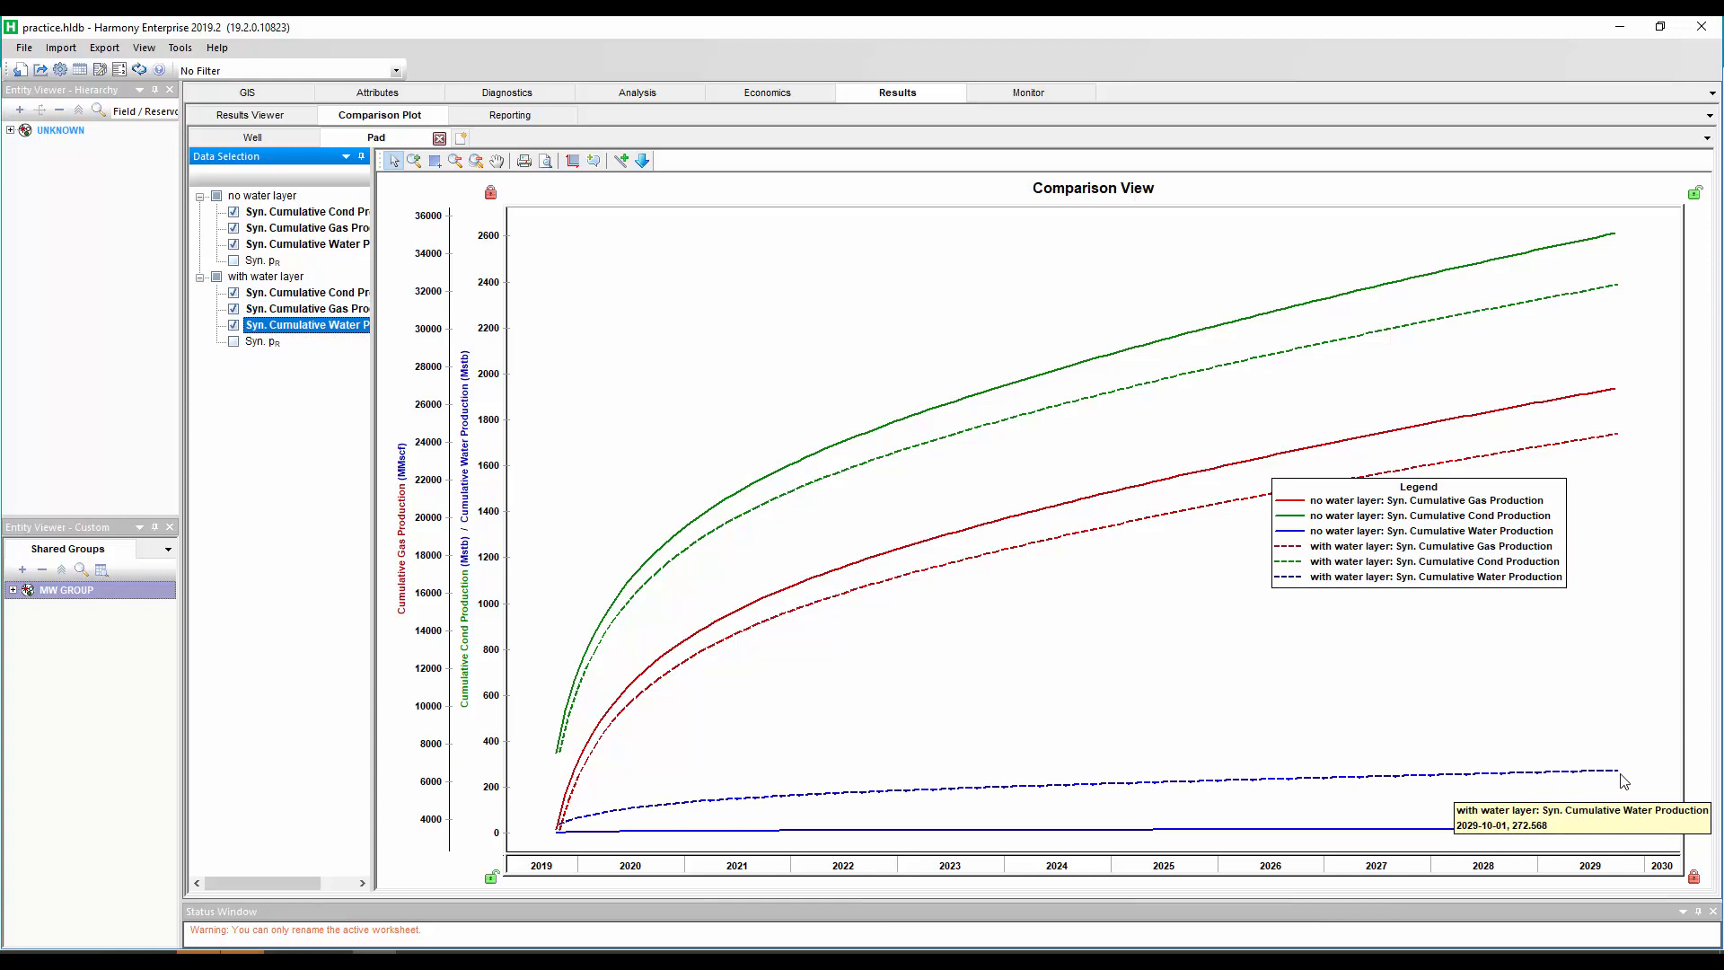
Return to the Multilayer, Water analysis and display the properties of the water layer.
{"action": "left_click", "coordinate": [639, 94]}
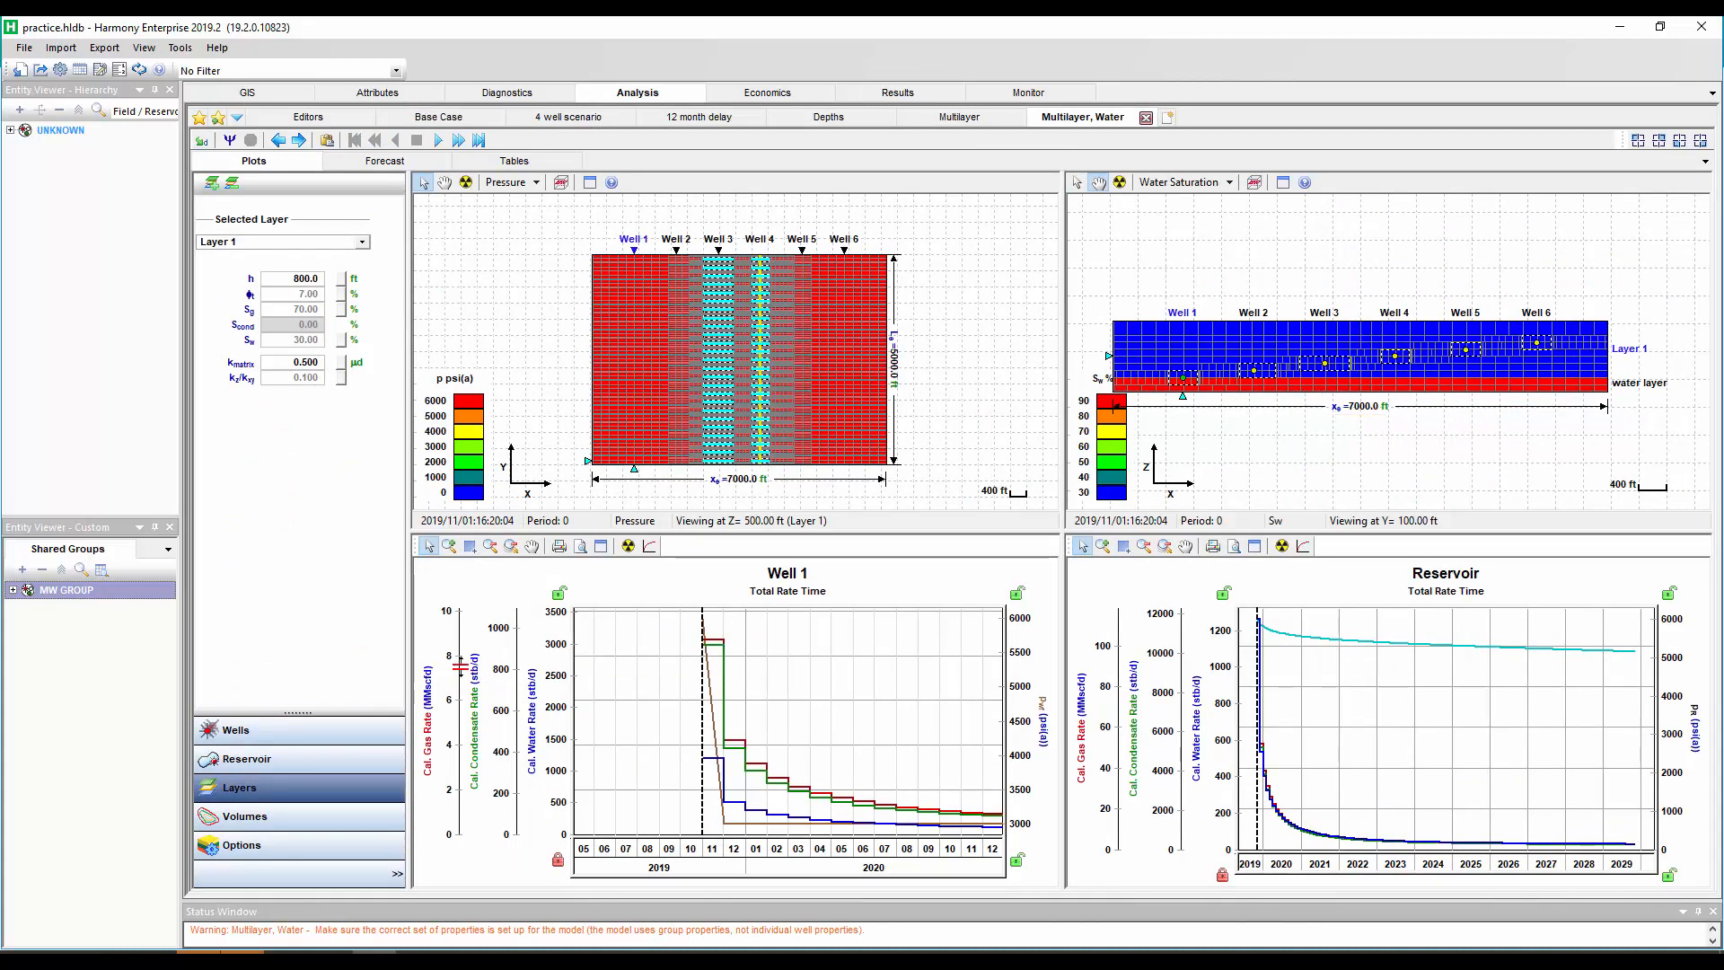
{"action": "left_click", "coordinate": [362, 243]}
{"action": "left_click", "coordinate": [356, 268]}
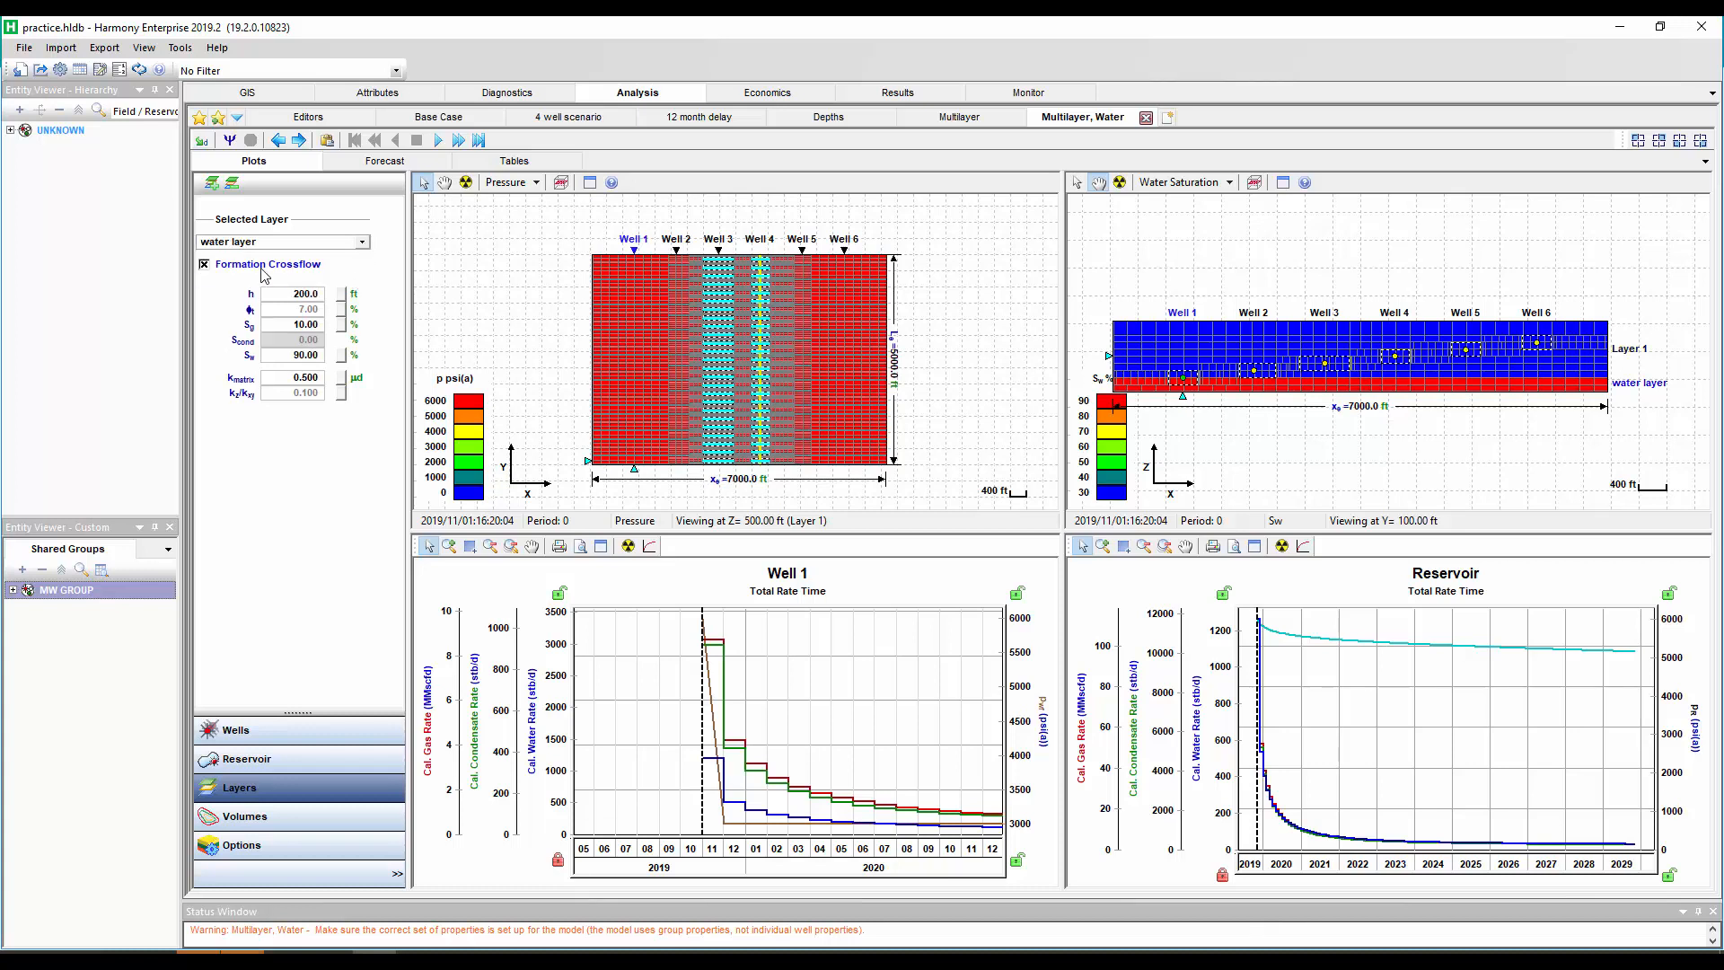